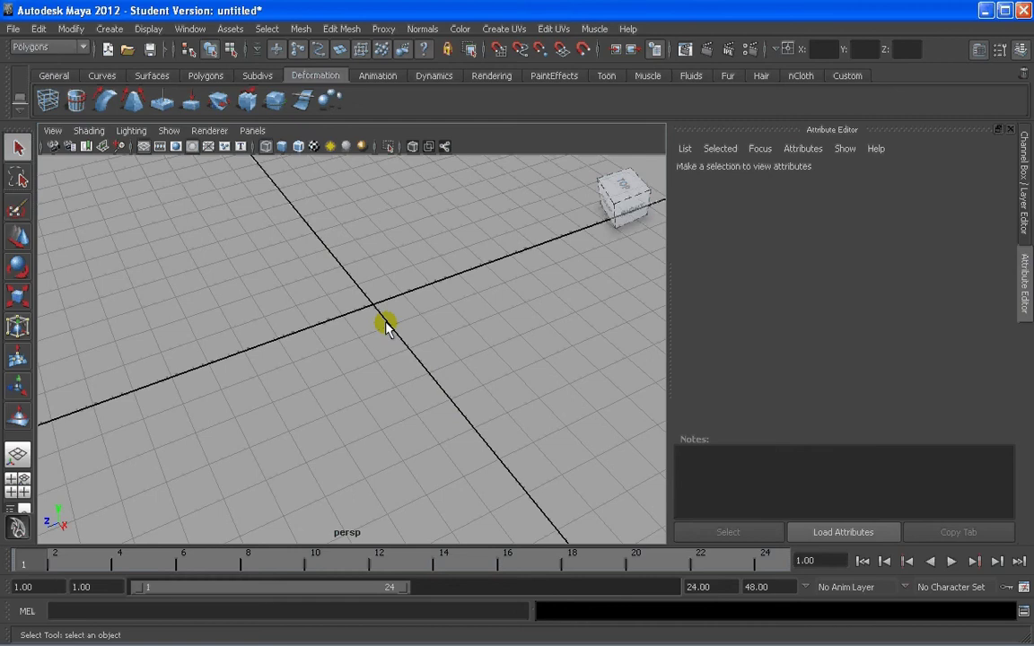
# Create a polygon cube at the centre of the grid
pyautogui.keyDown('alt'); pyautogui.moveTo(351, 335); pyautogui.dragTo(405, 294); pyautogui.keyUp('alt')
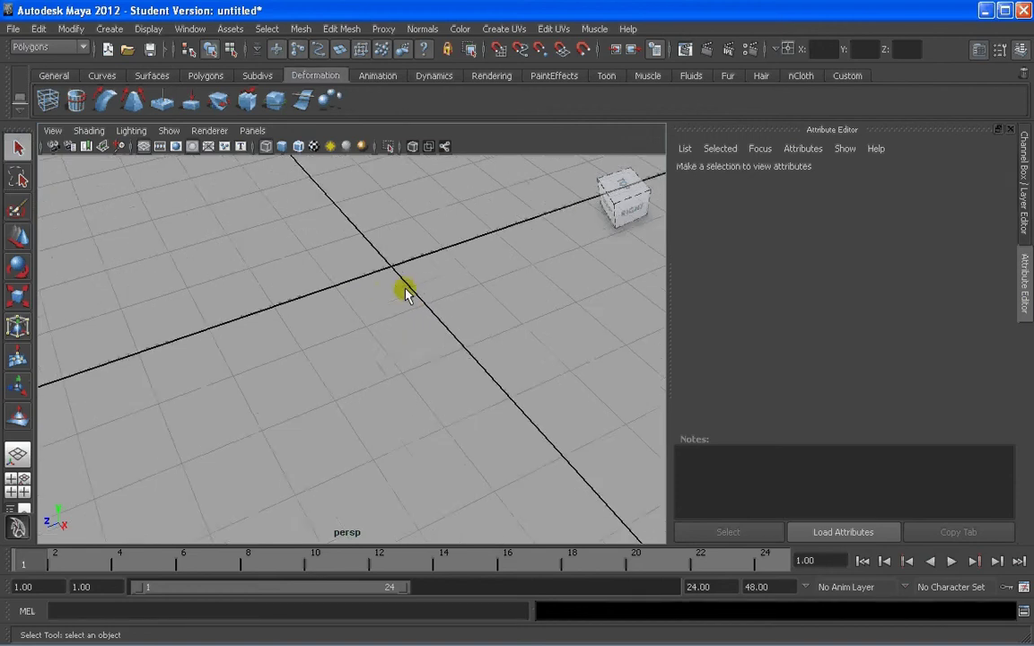
pyautogui.keyDown('alt'); pyautogui.moveTo(405, 294); pyautogui.dragTo(332, 300, button='right'); pyautogui.keyUp('alt')
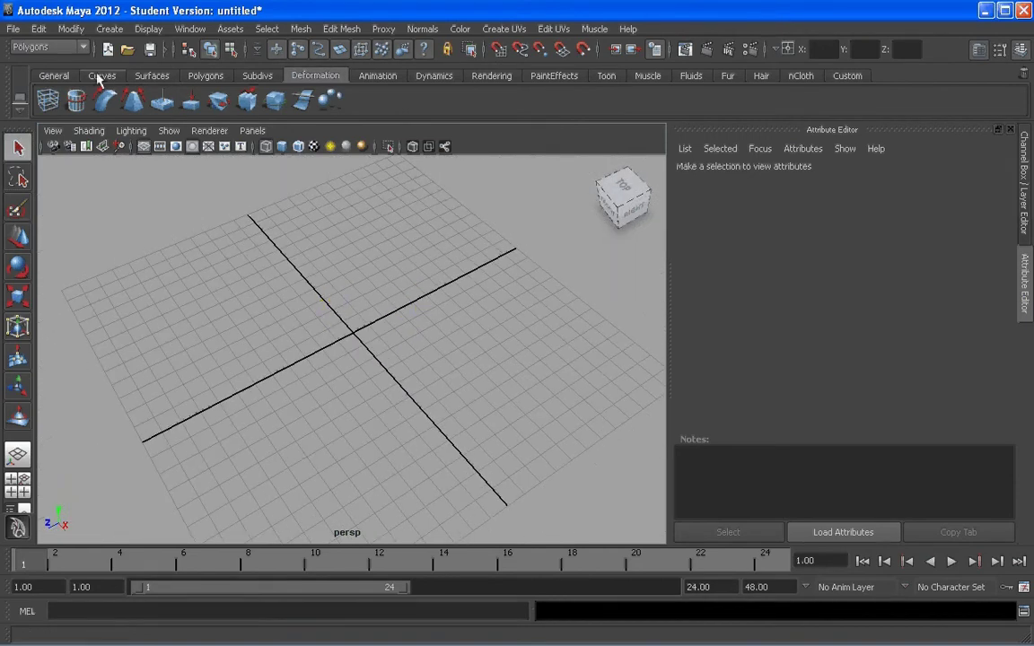
pyautogui.click(209, 77)
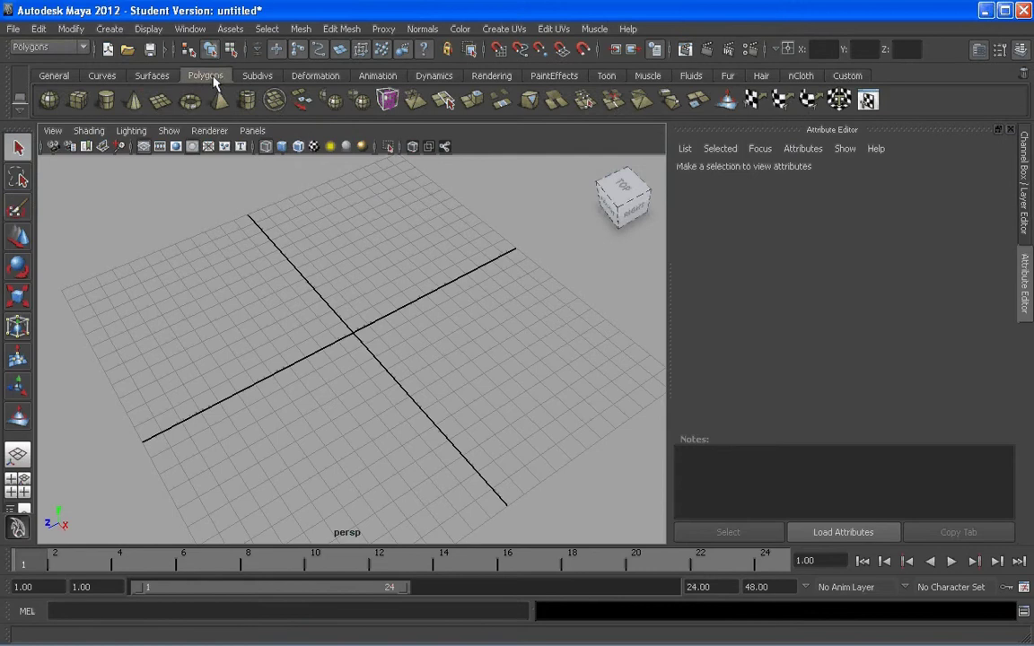
pyautogui.click(79, 100)
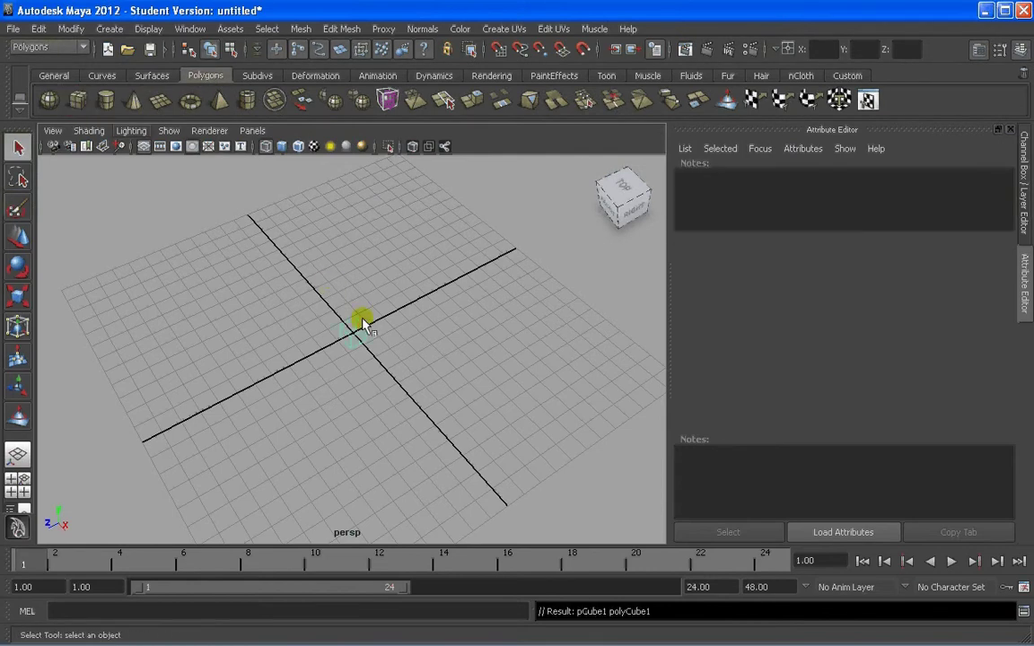
pyautogui.moveTo(363, 325); pyautogui.dragTo(385, 318)
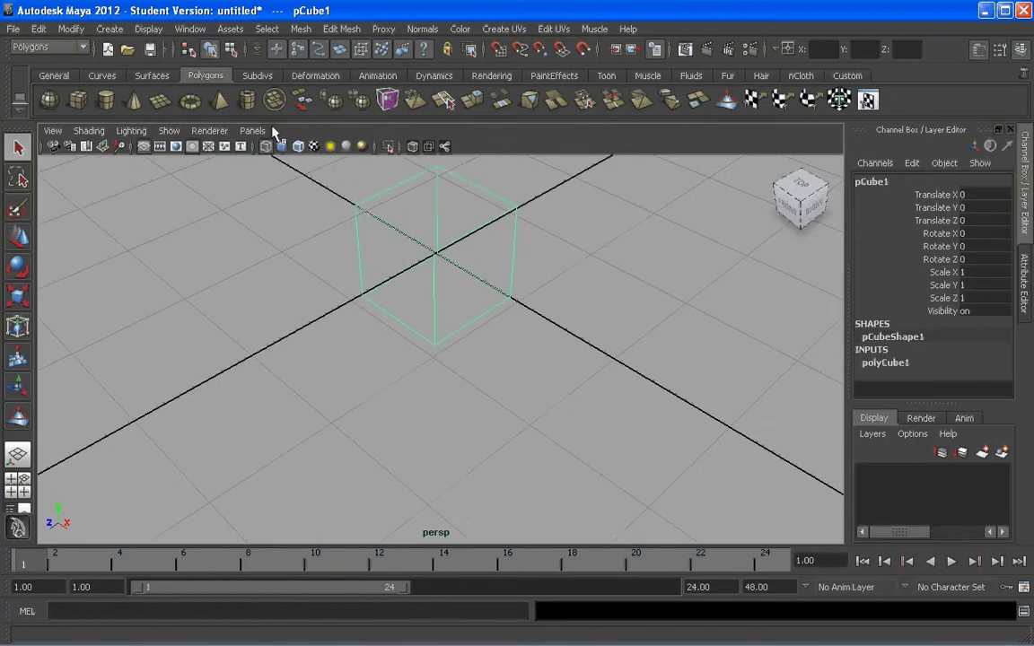
pyautogui.click(109, 28)
pyautogui.moveTo(126, 68)
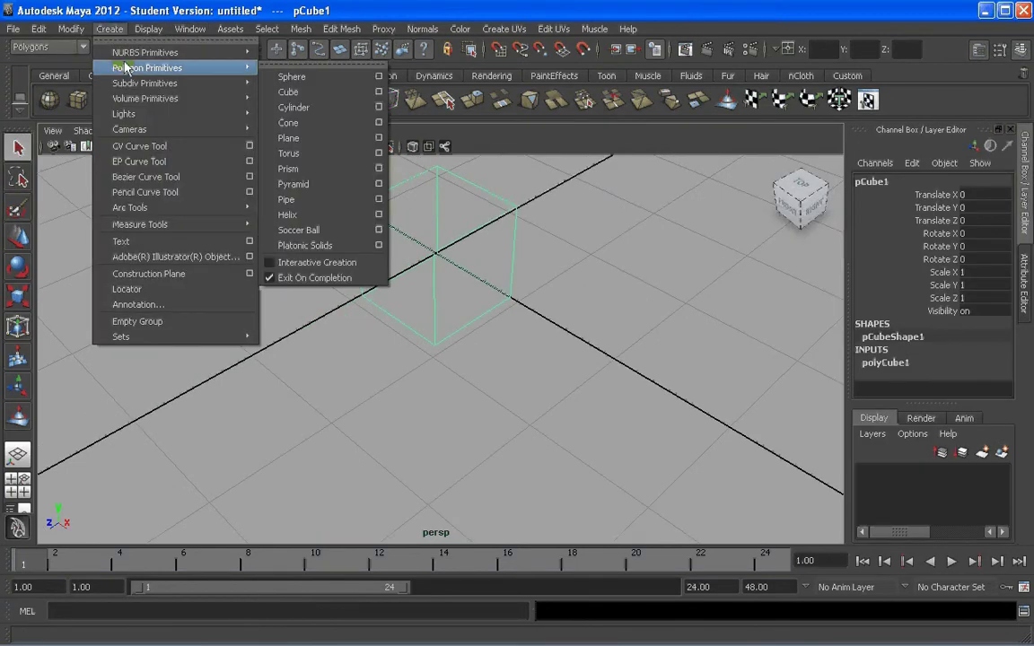
pyautogui.click(396, 282)
# Switch the perspective view from wireframe to shaded display
pyautogui.scroll(-2, 466, 271)
pyautogui.keyDown('alt'); pyautogui.moveTo(456, 277); pyautogui.dragTo(454, 263); pyautogui.keyUp('alt')
pyautogui.keyDown('alt'); pyautogui.moveTo(454, 263); pyautogui.dragTo(453, 288, button='middle'); pyautogui.keyUp('alt')
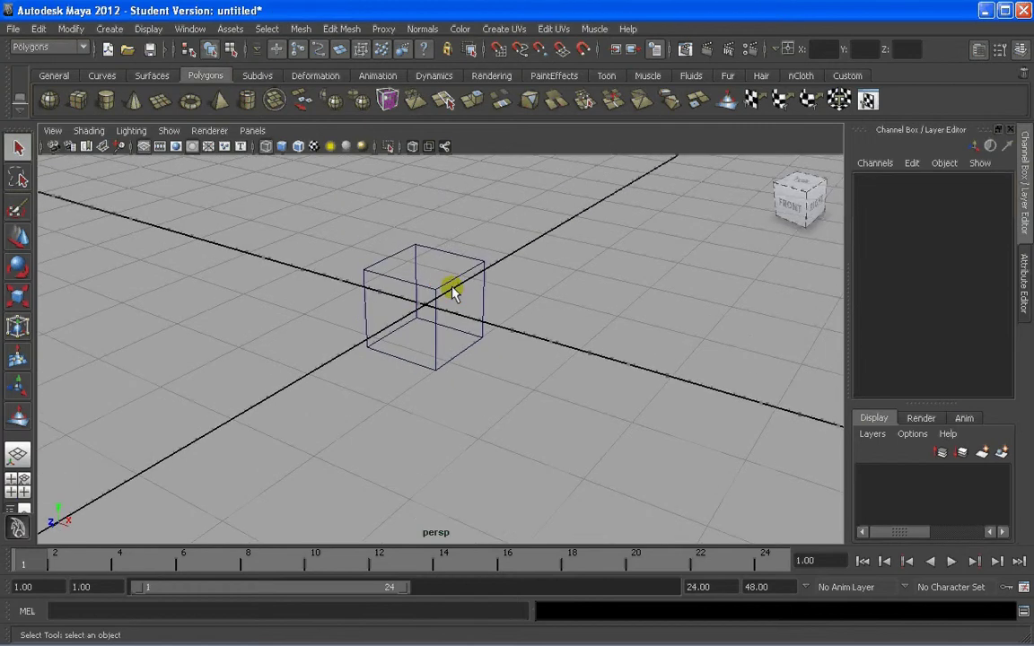
pyautogui.keyDown('alt'); pyautogui.moveTo(451, 292); pyautogui.dragTo(468, 284); pyautogui.keyUp('alt')
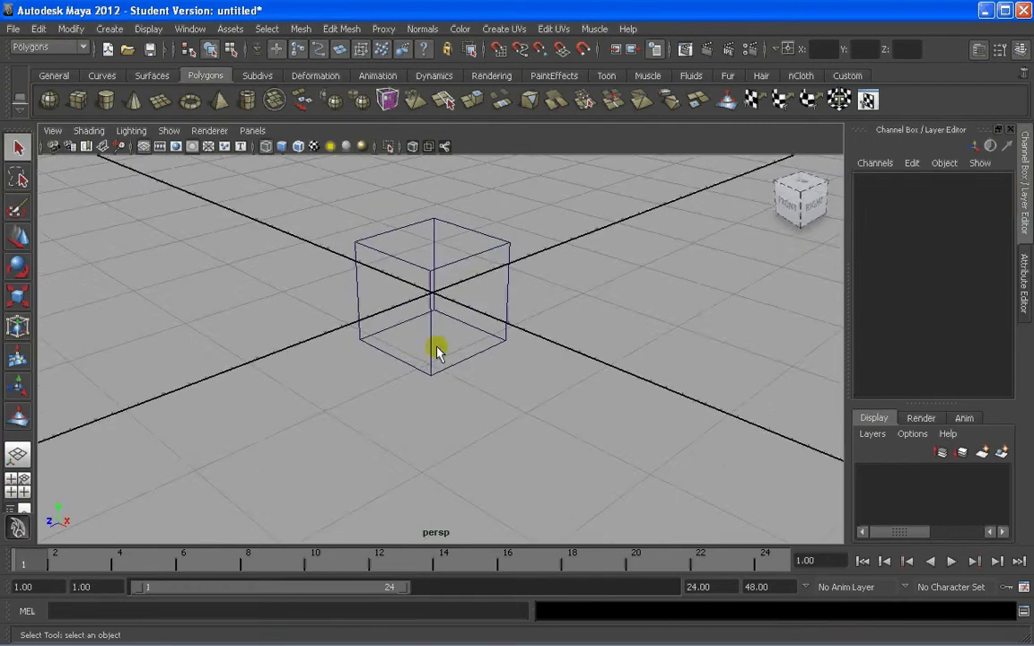
pyautogui.moveTo(437, 350)
pyautogui.keyDown('alt'); pyautogui.mouseDown()
pyautogui.moveTo(466, 282)
pyautogui.moveTo(480, 279)
pyautogui.moveTo(468, 296)
pyautogui.mouseUp(); pyautogui.keyUp('alt')
pyautogui.press('5')
pyautogui.scroll(3, 451, 291)
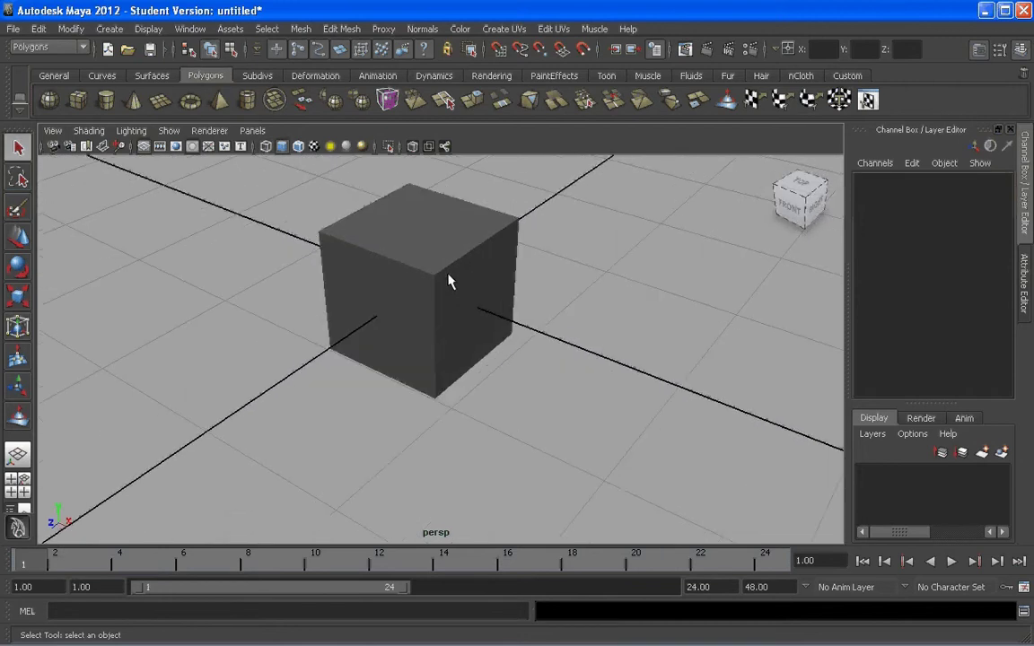
# Preview the cube at smoothness level 3, and return it to the unsmoothed display at level 1
pyautogui.click(449, 281)
pyautogui.press('3')
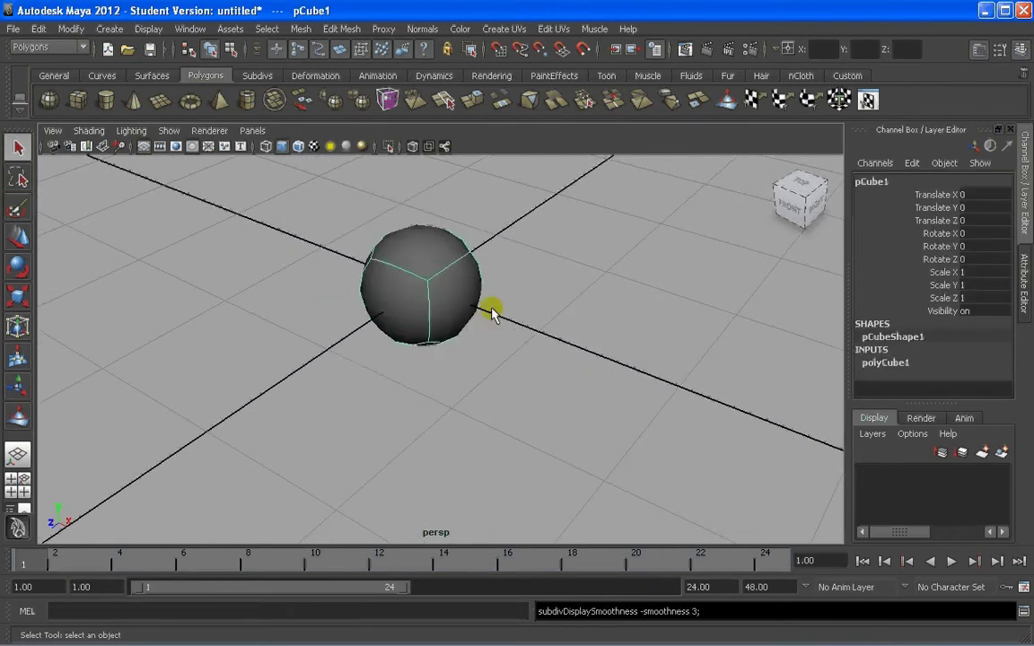
pyautogui.keyDown('alt'); pyautogui.moveTo(492, 311); pyautogui.dragTo(468, 337); pyautogui.keyUp('alt')
pyautogui.press('1')
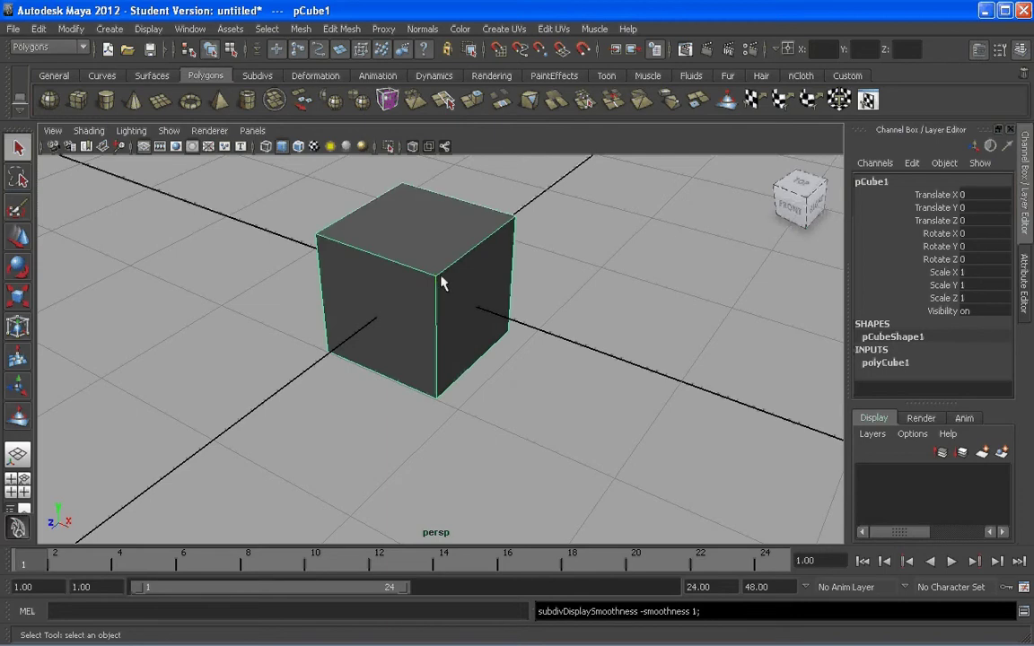
# Check the Insert Edge Loop Tool's settings and leave the tool without inserting a loop
pyautogui.click(340, 29)
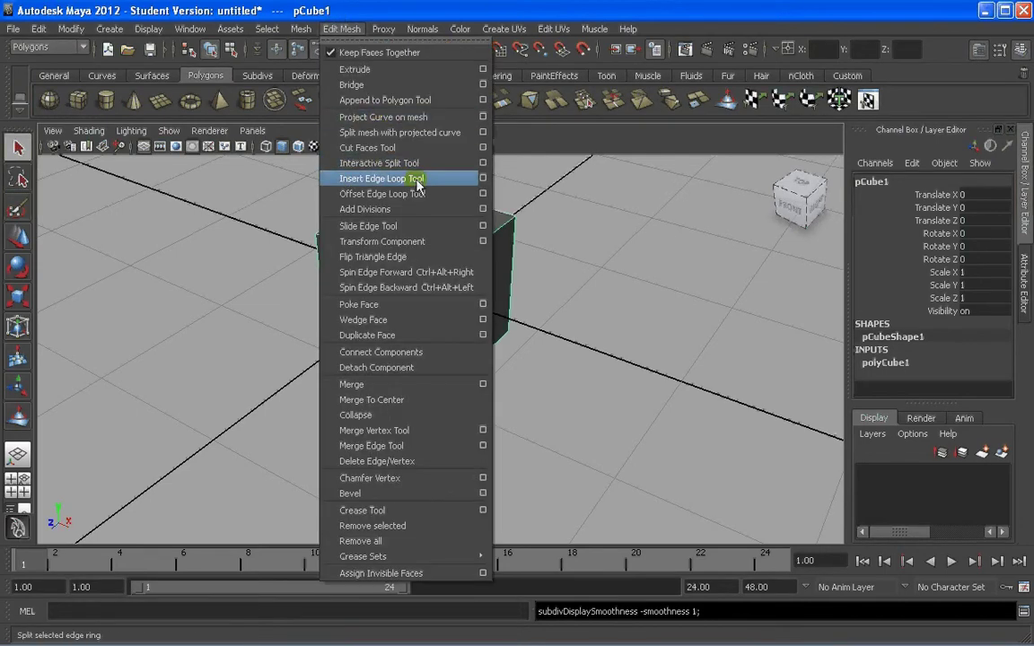
pyautogui.click(482, 178)
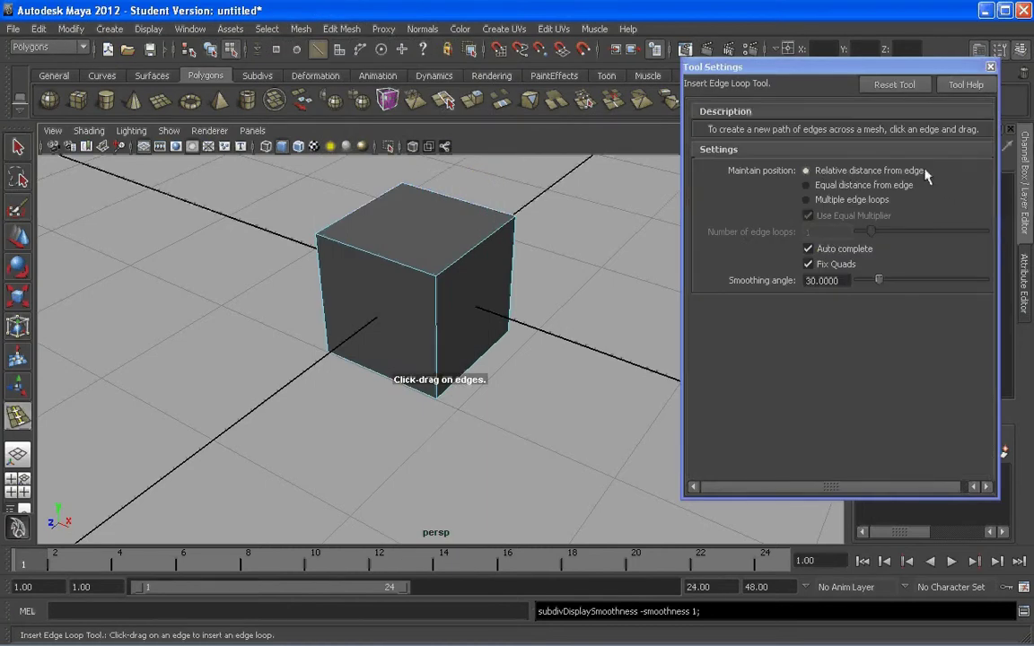
pyautogui.click(990, 66)
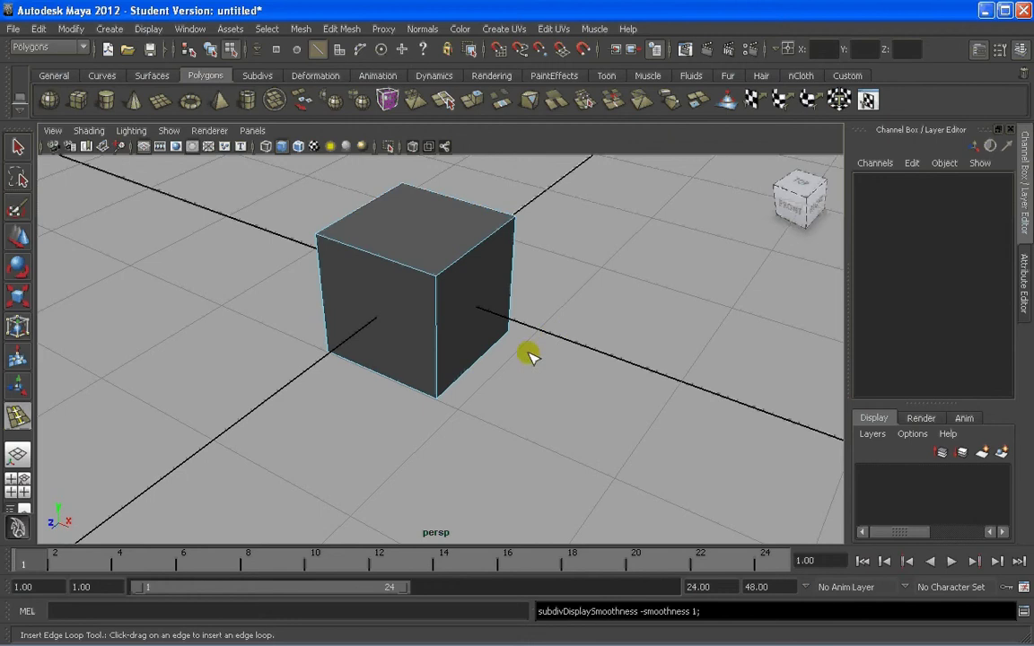
pyautogui.press('q')
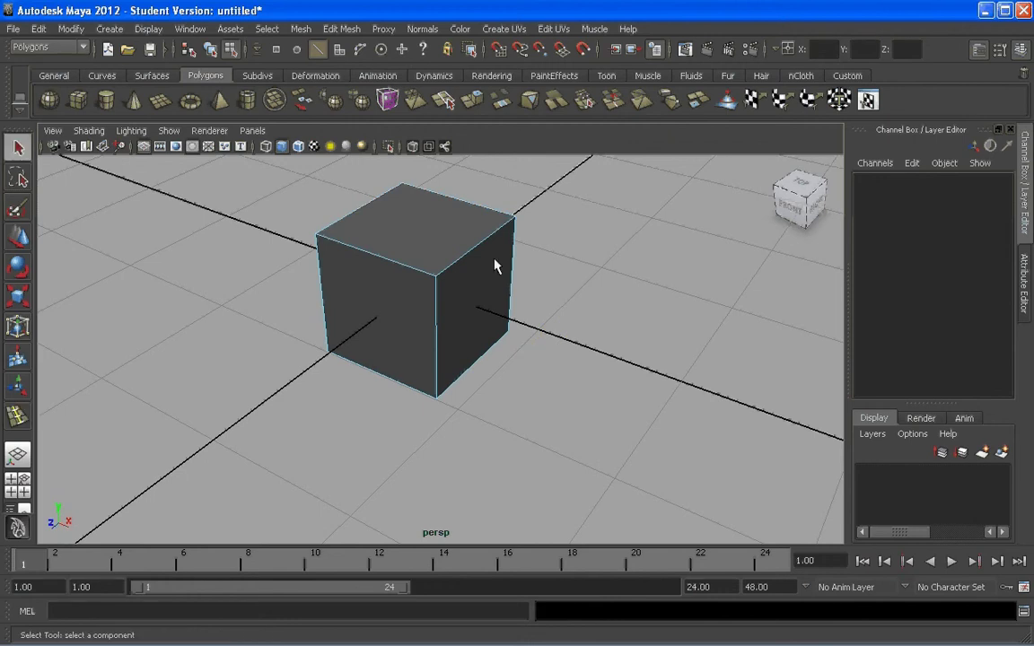
pyautogui.keyDown('shift'); pyautogui.moveTo(439, 284); pyautogui.dragTo(437, 260, button='right'); pyautogui.keyUp('shift')
pyautogui.rightClick(443, 266)
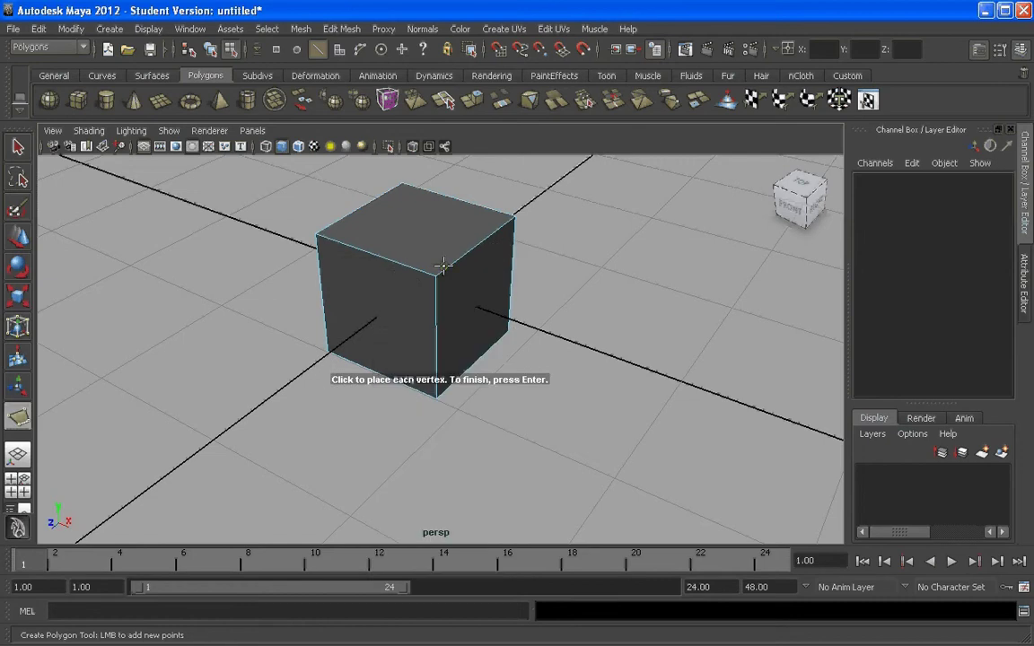
pyautogui.press('q')
# Select the whole cube and insert five edge loops: two across its width, one across its depth and two across its height
pyautogui.rightClick(445, 266)
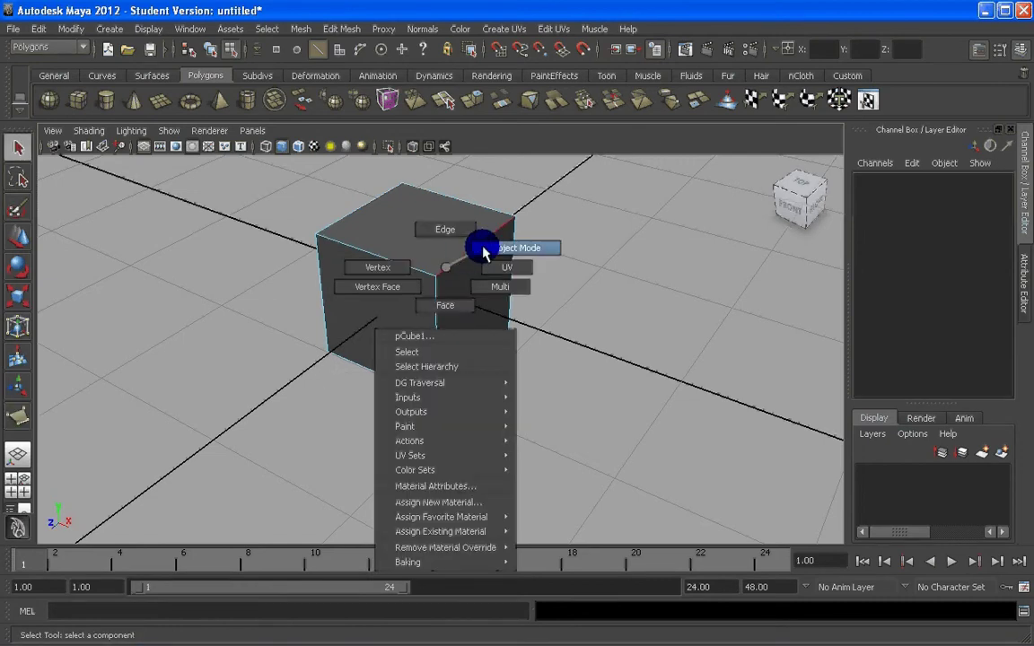
pyautogui.click(487, 247)
pyautogui.click(446, 247)
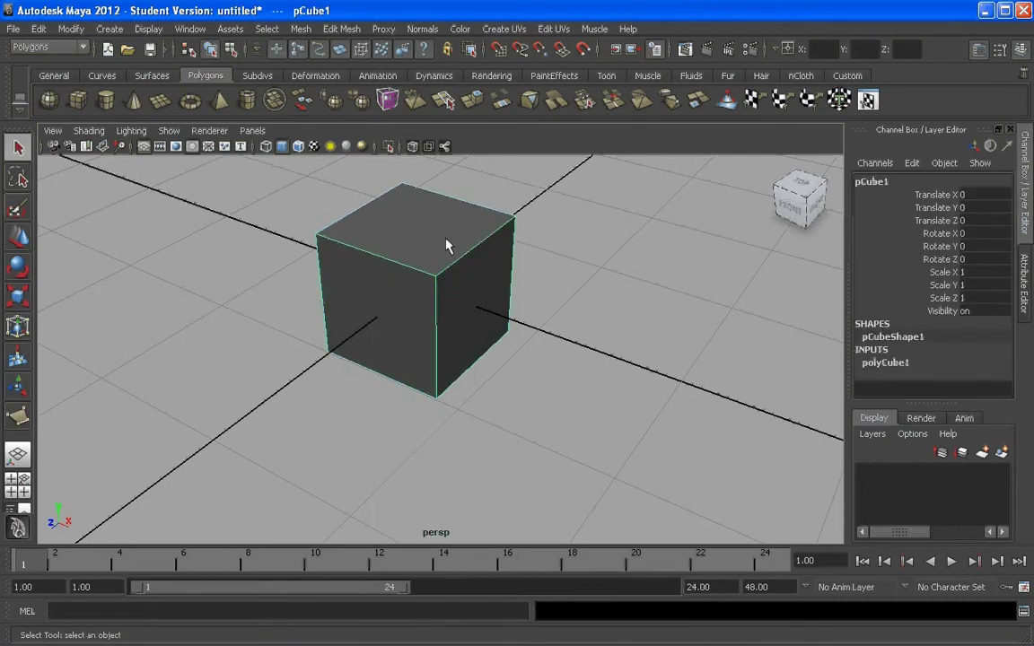
pyautogui.keyDown('shift'); pyautogui.moveTo(445, 240); pyautogui.dragTo(388, 262, button='right'); pyautogui.keyUp('shift')
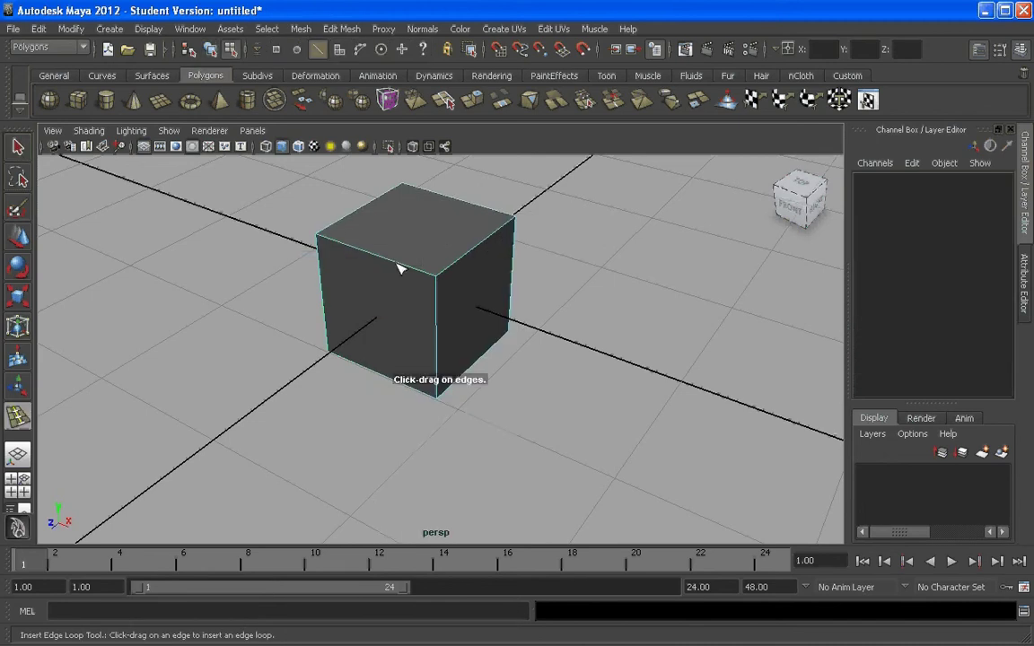
pyautogui.moveTo(400, 267)
pyautogui.mouseDown()
pyautogui.moveTo(350, 254)
pyautogui.moveTo(410, 266)
pyautogui.mouseUp()
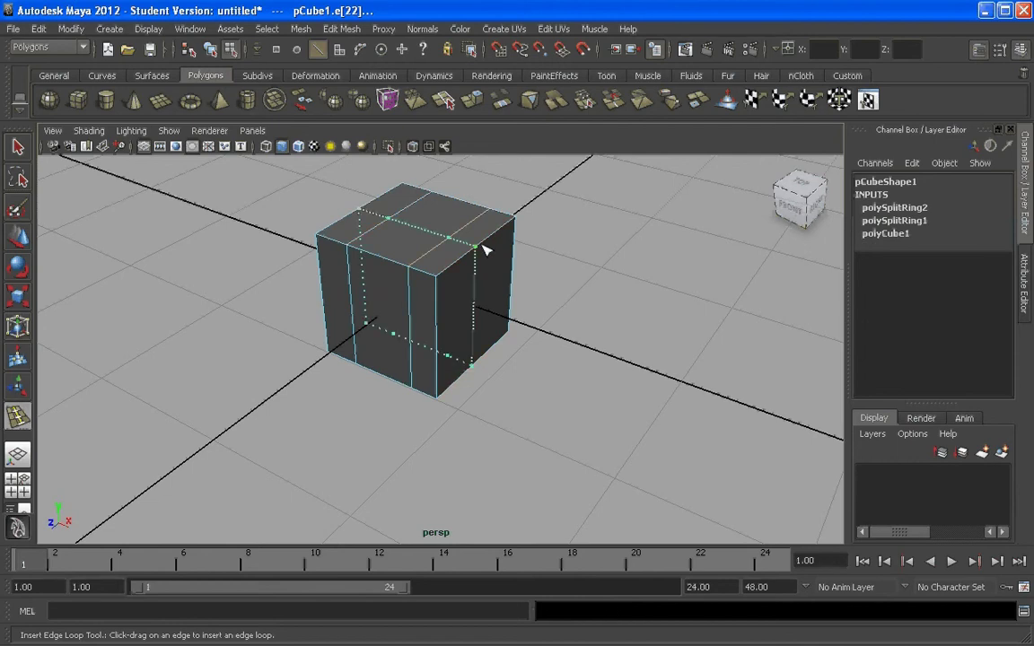
pyautogui.moveTo(488, 249); pyautogui.dragTo(482, 246)
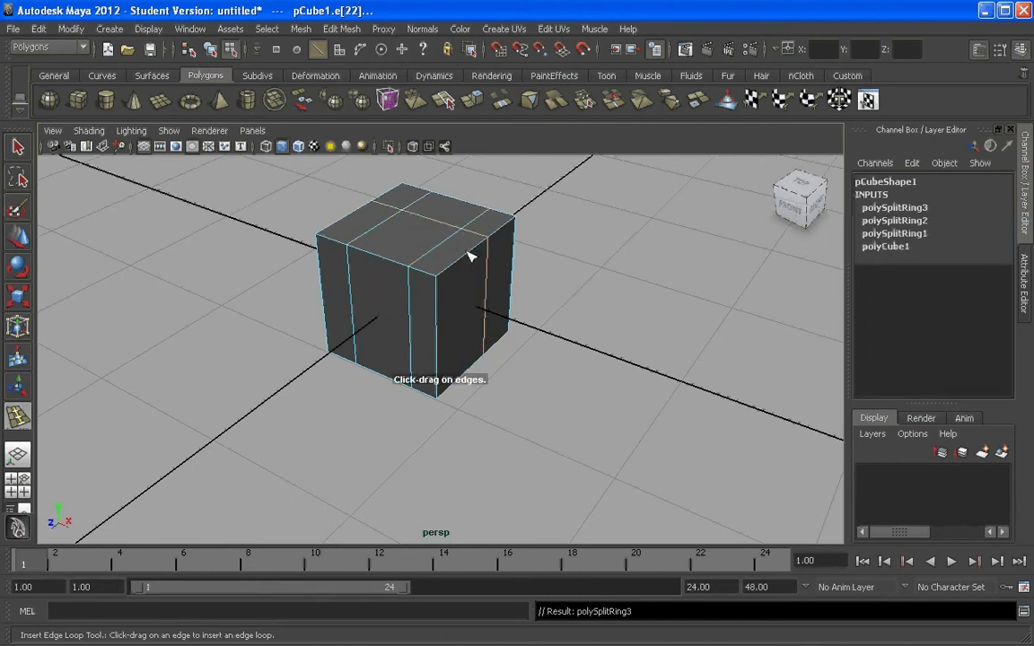
pyautogui.moveTo(436, 307); pyautogui.dragTo(438, 309)
pyautogui.moveTo(501, 325); pyautogui.dragTo(408, 314)
# Show the cube in smooth preview at level 3 and switch it to vertex selection
pyautogui.press('3')
pyautogui.rightClick(411, 305)
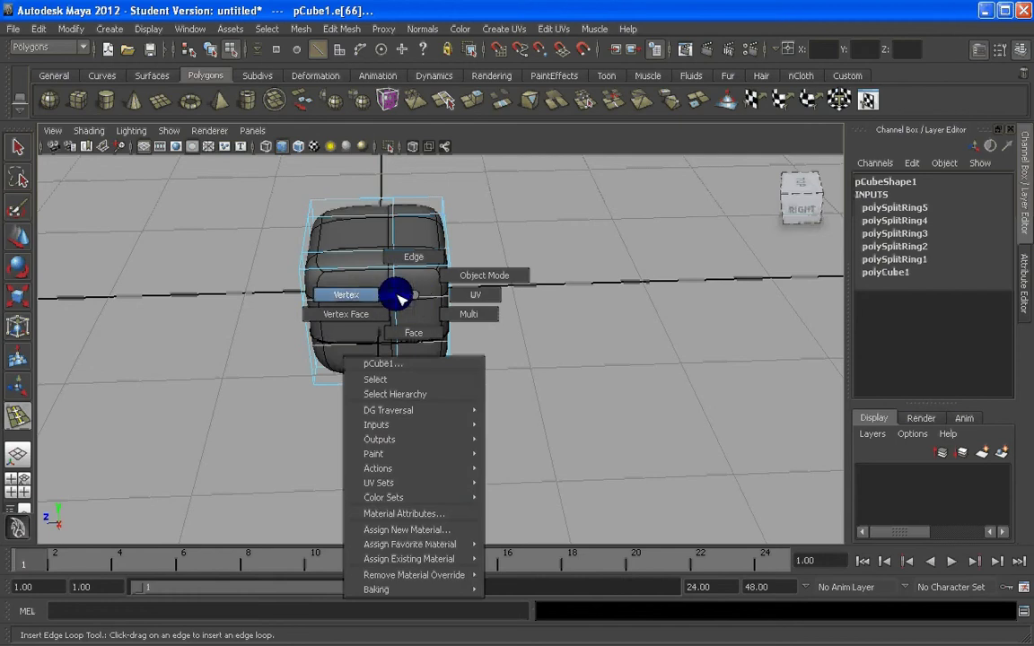
pyautogui.click(398, 298)
pyautogui.press('q')
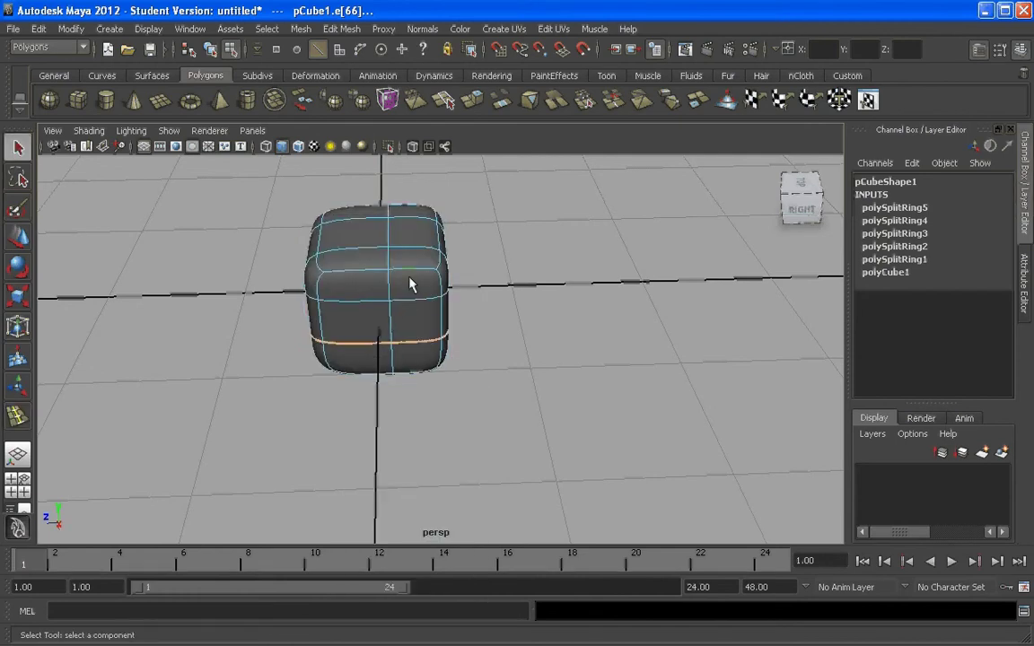
pyautogui.moveTo(409, 285); pyautogui.dragTo(471, 263, button='right')
pyautogui.rightClick(412, 274)
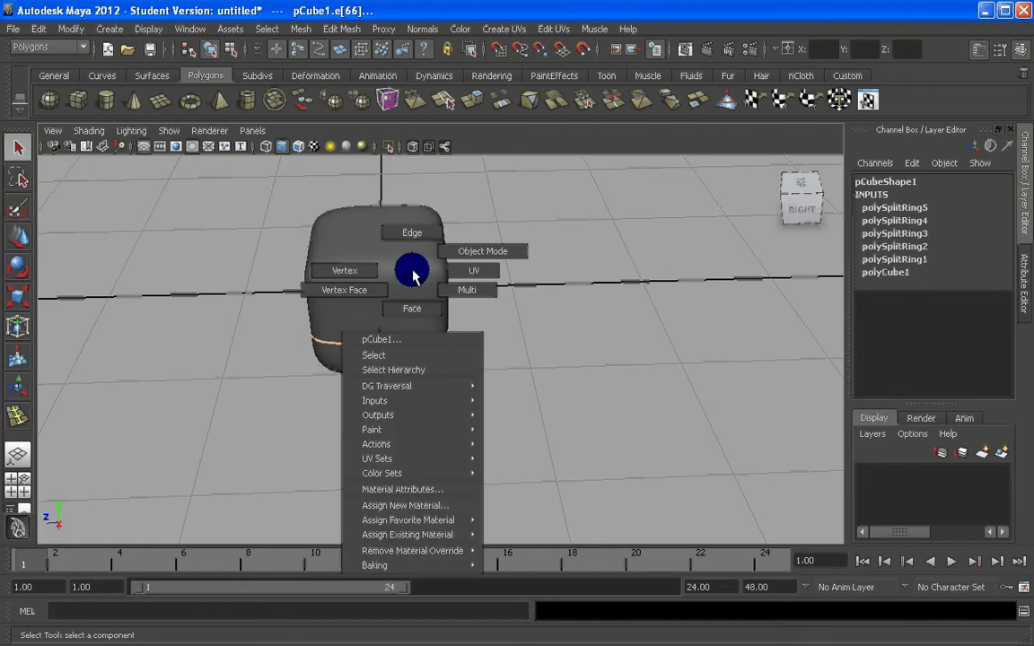
pyautogui.moveTo(412, 274); pyautogui.dragTo(364, 300, button='right')
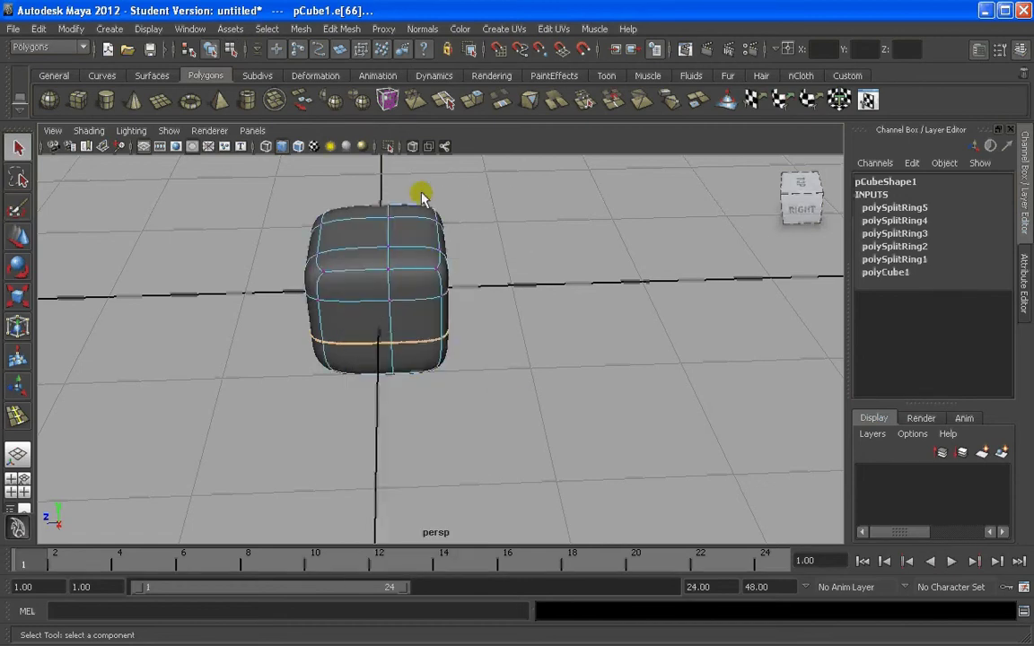
# Move the vertices of the cube's back face inward along the Z axis
pyautogui.keyDown('alt'); pyautogui.moveTo(528, 401); pyautogui.dragTo(601, 363); pyautogui.keyUp('alt')
pyautogui.press('w')
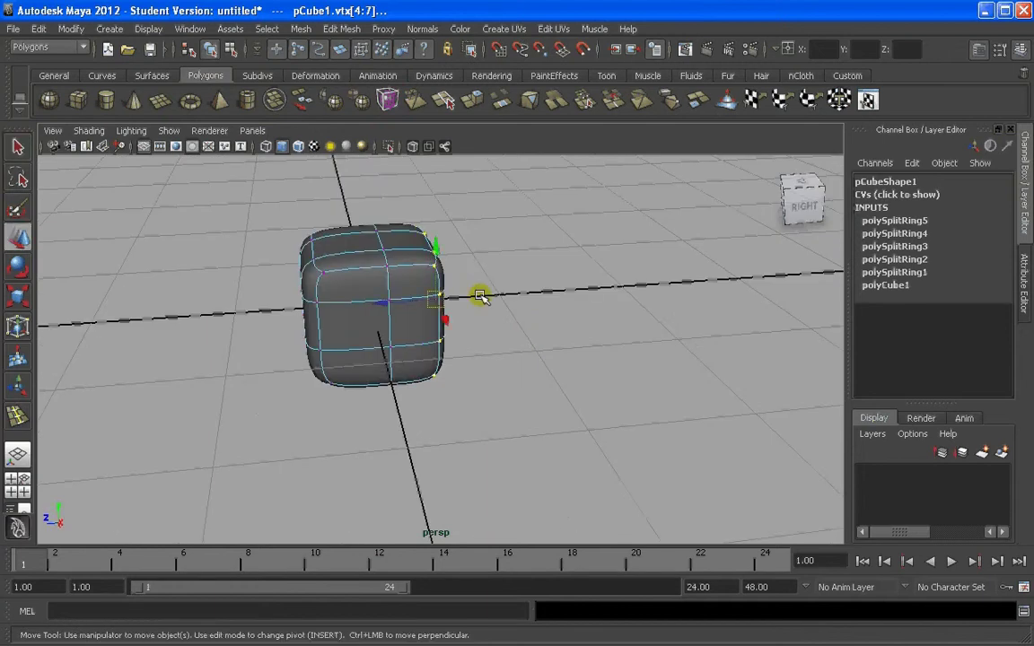
pyautogui.keyDown('alt'); pyautogui.moveTo(482, 296); pyautogui.dragTo(354, 296); pyautogui.keyUp('alt')
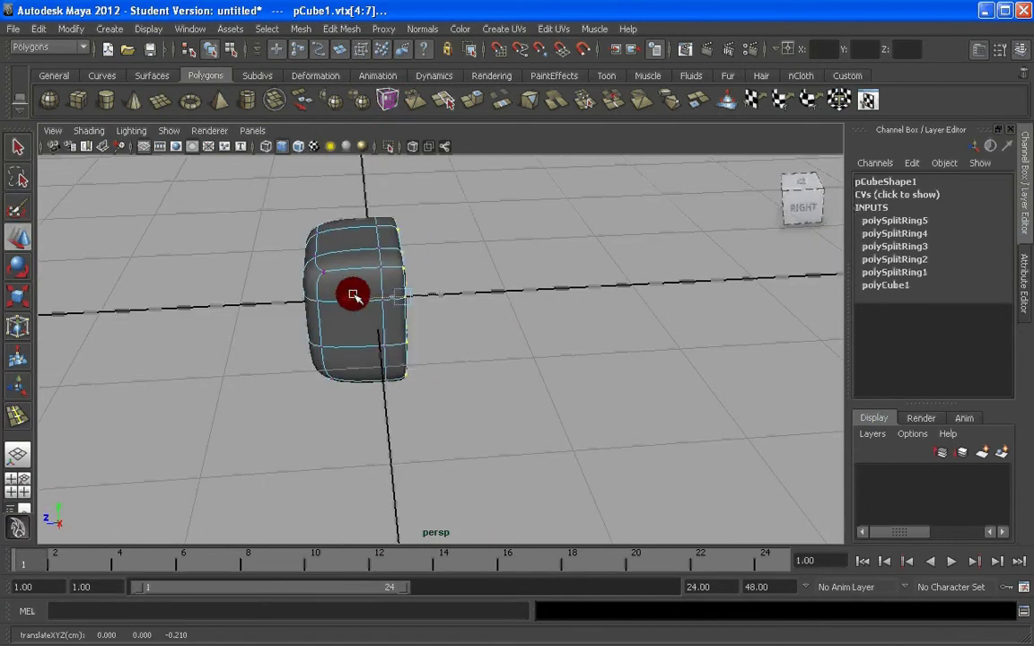
# Switch to the image viewer to examine the wet_brain reference, close it and open the brain-1 image from the images folder
pyautogui.hotkey('alt', 'Tab')
pyautogui.hotkey('alt', 'Tab')
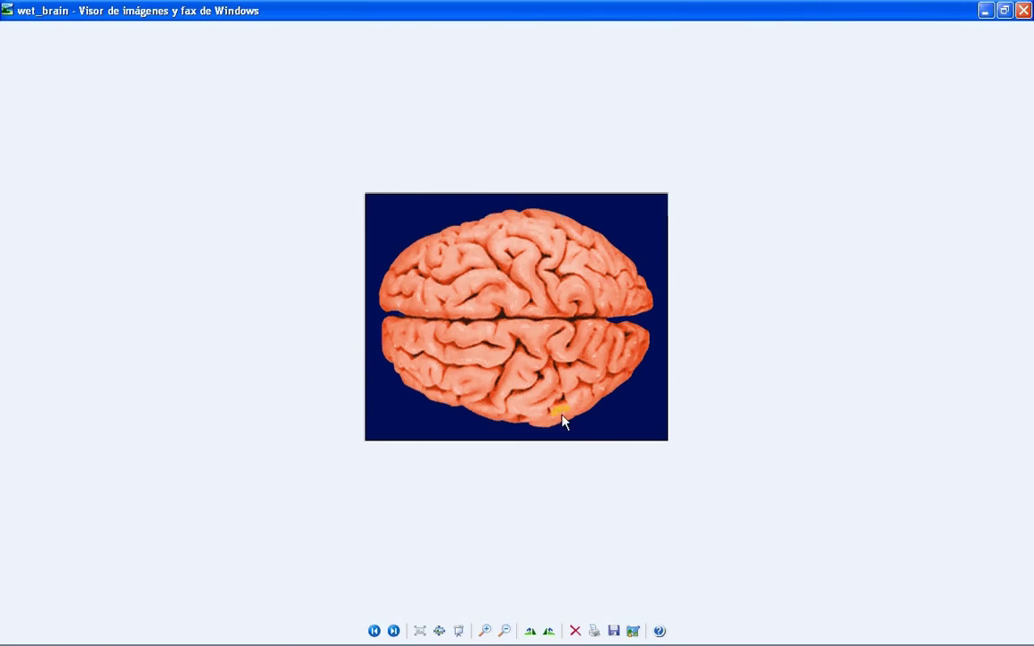
pyautogui.click(1026, 12)
pyautogui.hotkey('alt', 'Tab')
pyautogui.press('Tab')
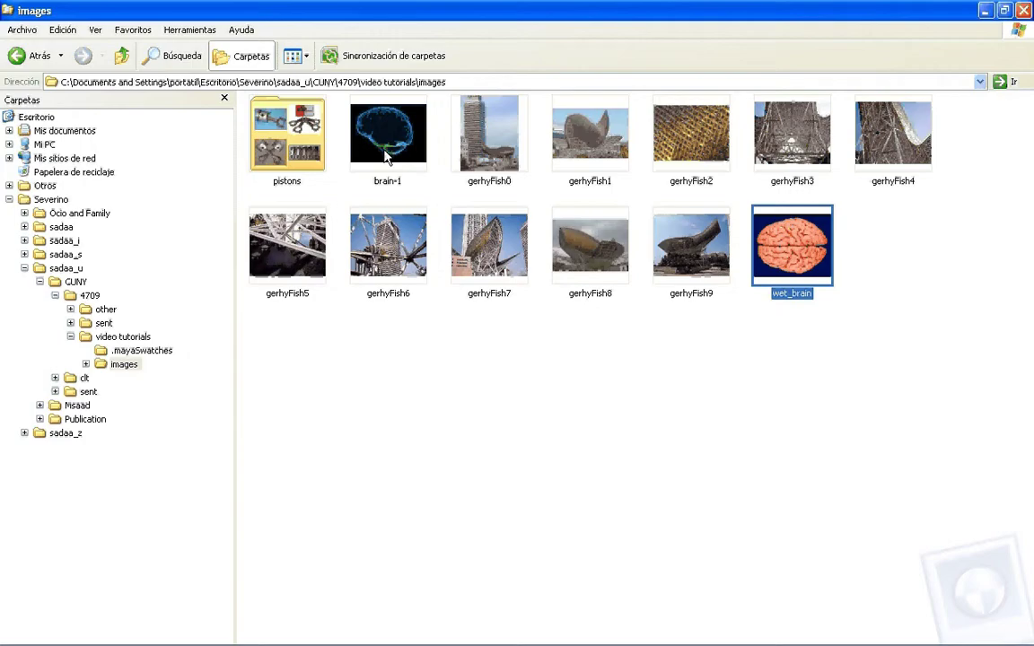
pyautogui.rightClick(386, 155)
pyautogui.click(411, 158)
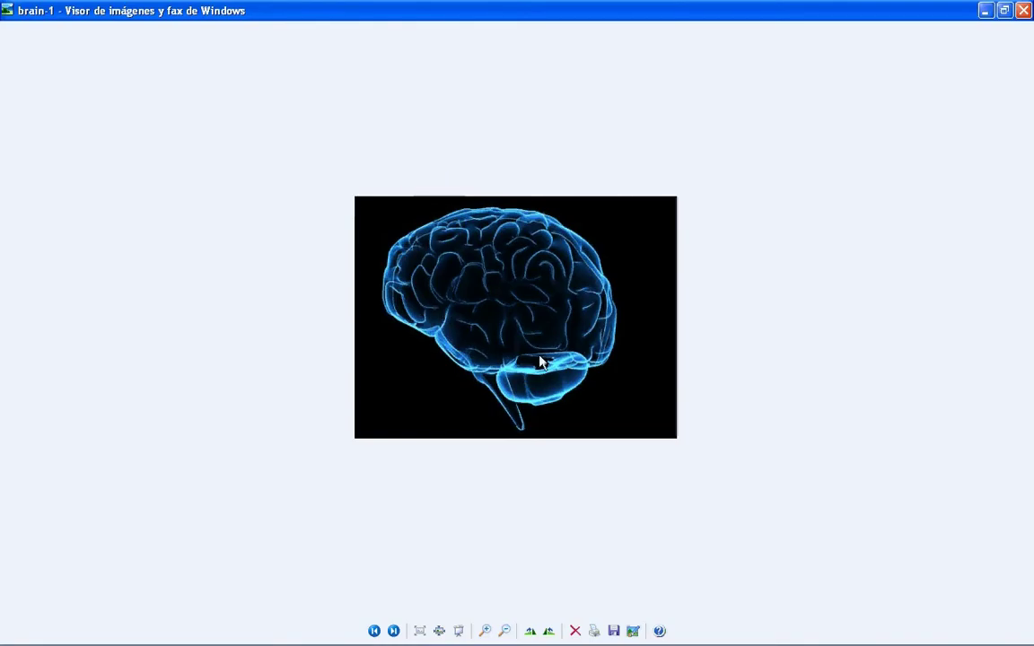
# Return to Maya and compare the cube's shape with the brain-1 reference image in the image viewer
pyautogui.hotkey('alt', 'Tab')
pyautogui.press('Tab')
pyautogui.press('Tab')
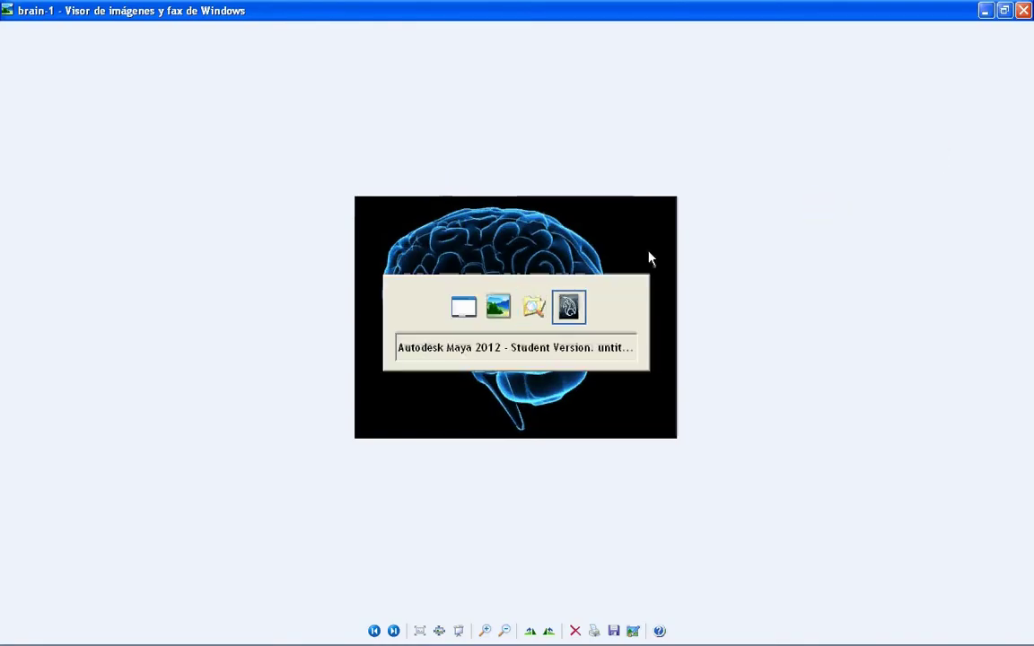
pyautogui.press('Tab')
pyautogui.press('Tab')
pyautogui.press('Tab')
pyautogui.press('Tab')
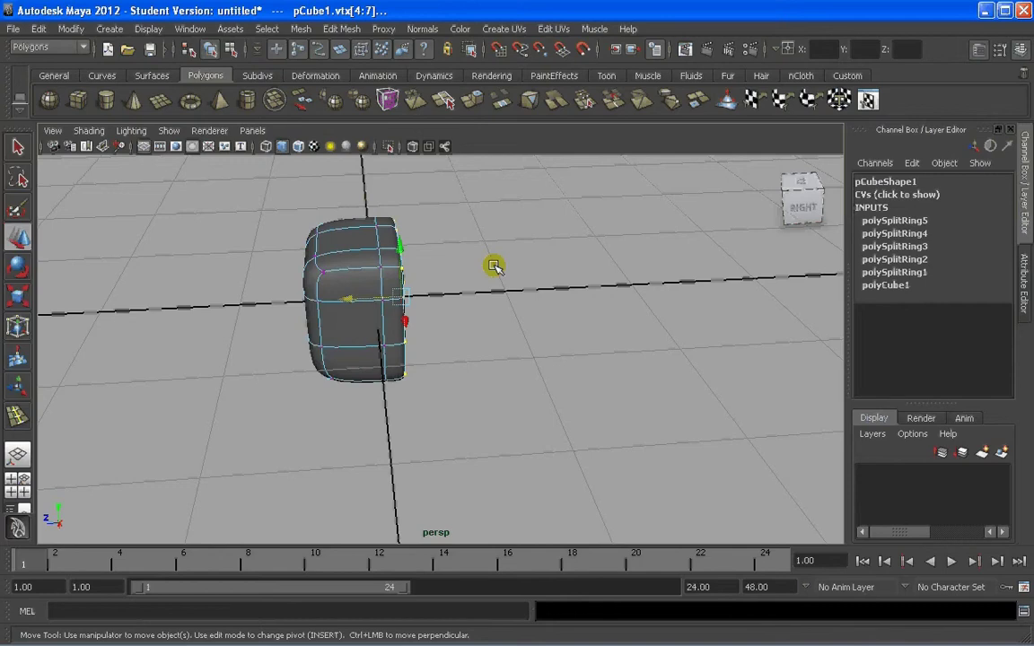
pyautogui.keyDown('alt'); pyautogui.moveTo(278, 290); pyautogui.dragTo(388, 295); pyautogui.keyUp('alt')
pyautogui.hotkey('alt', 'Tab')
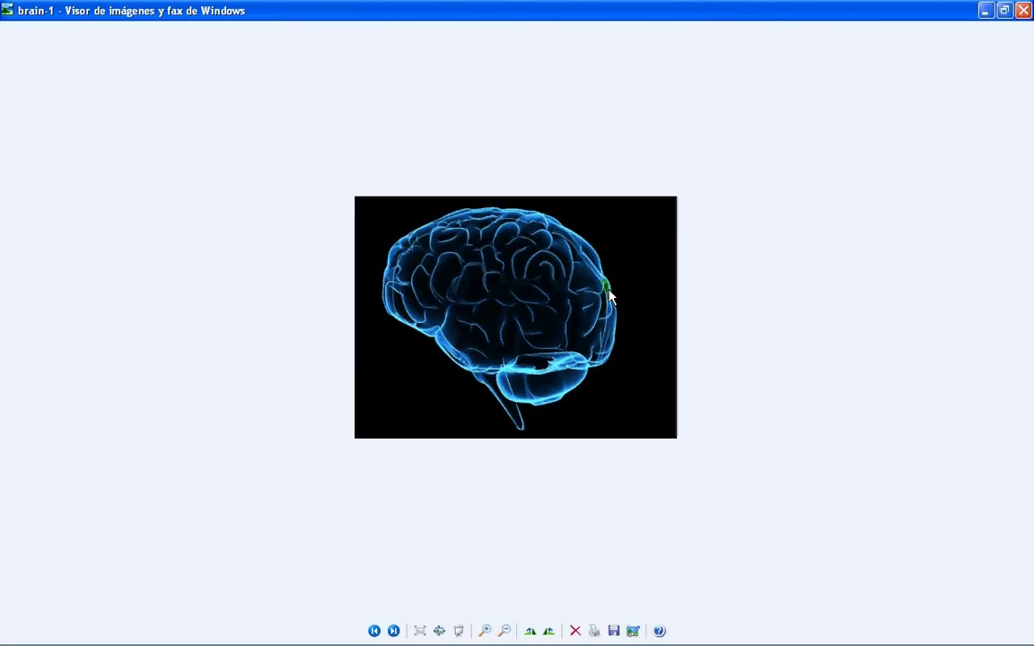
pyautogui.hotkey('alt', 'Tab')
# Round the cube's left end by lowering its upper edge vertices, shifting them inward along X and repositioning the vertices beneath
pyautogui.moveTo(244, 235); pyautogui.dragTo(325, 352)
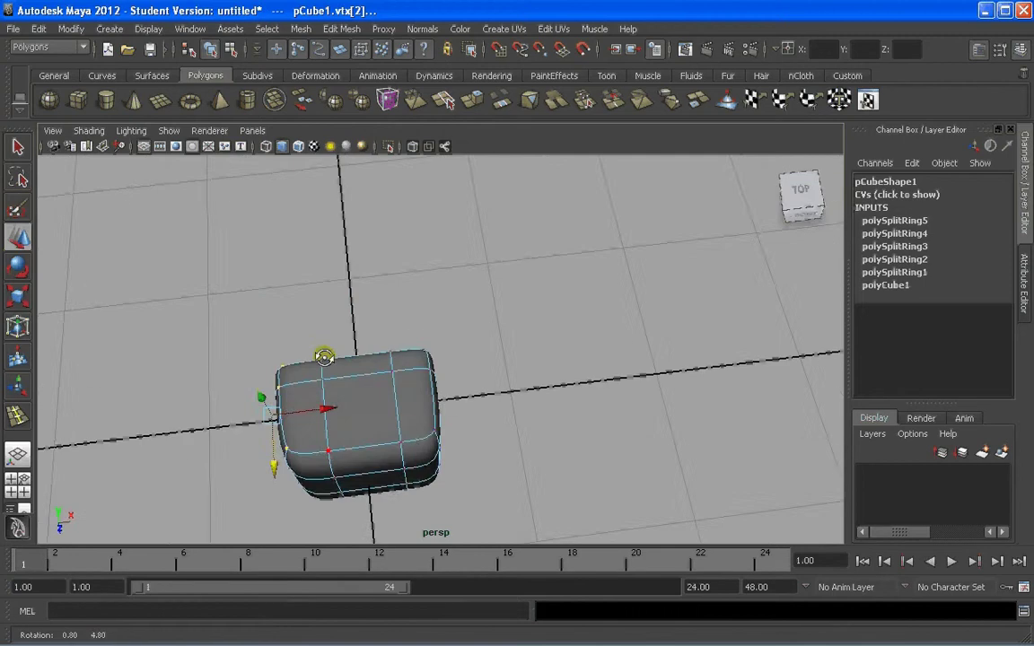
pyautogui.keyDown('alt'); pyautogui.moveTo(295, 295); pyautogui.dragTo(322, 294); pyautogui.keyUp('alt')
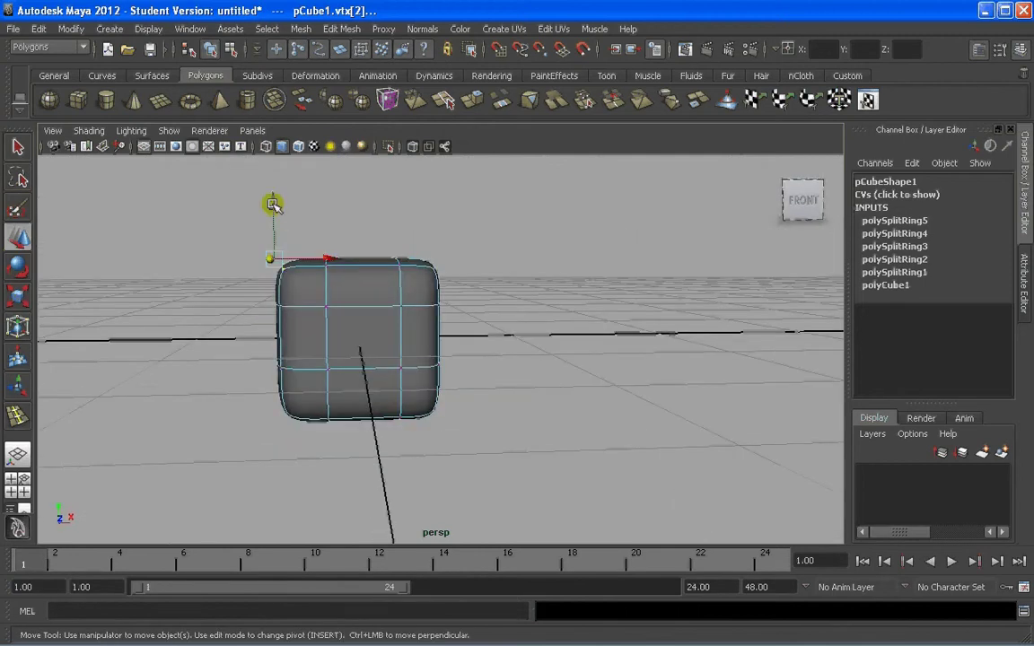
pyautogui.moveTo(273, 203); pyautogui.dragTo(273, 210)
pyautogui.moveTo(325, 263); pyautogui.dragTo(339, 264)
pyautogui.moveTo(243, 293); pyautogui.dragTo(281, 324)
pyautogui.keyDown('alt'); pyautogui.moveTo(350, 387); pyautogui.dragTo(327, 387); pyautogui.keyUp('alt')
pyautogui.click(284, 365)
# Lower the vertices of the cube's upper right edge and pull the right side's middle vertices outward along X
pyautogui.moveTo(404, 240); pyautogui.dragTo(438, 272)
pyautogui.moveTo(436, 201); pyautogui.dragTo(439, 221)
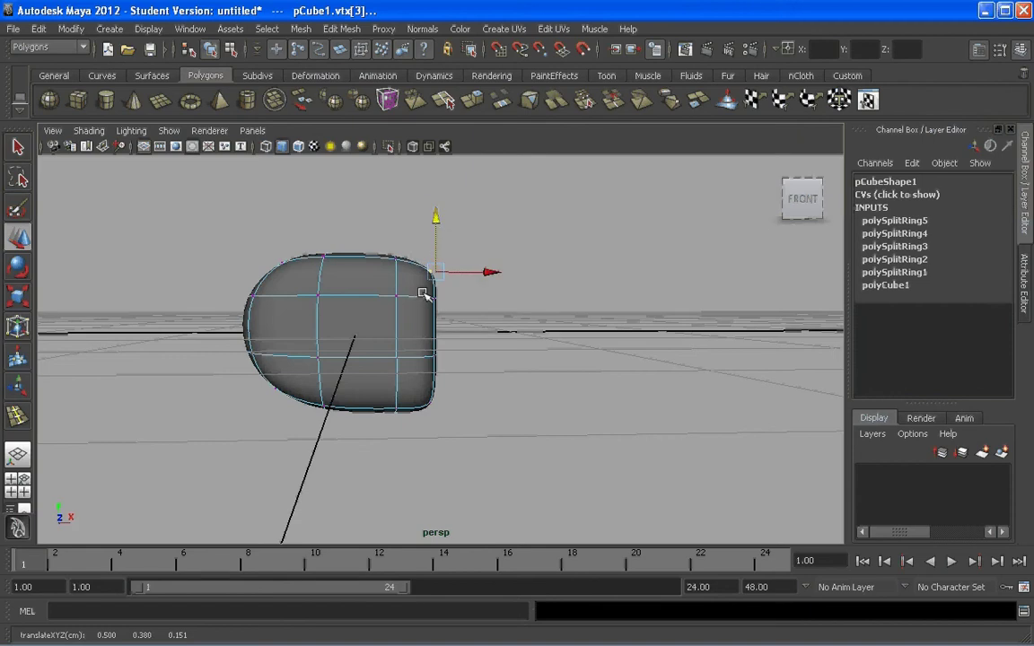
pyautogui.moveTo(484, 362); pyautogui.dragTo(415, 289)
pyautogui.moveTo(490, 323); pyautogui.dragTo(511, 322)
# Shift the cube's two upper front corner vertices along the Z axis
pyautogui.keyDown('alt'); pyautogui.moveTo(406, 397); pyautogui.dragTo(258, 269); pyautogui.keyUp('alt')
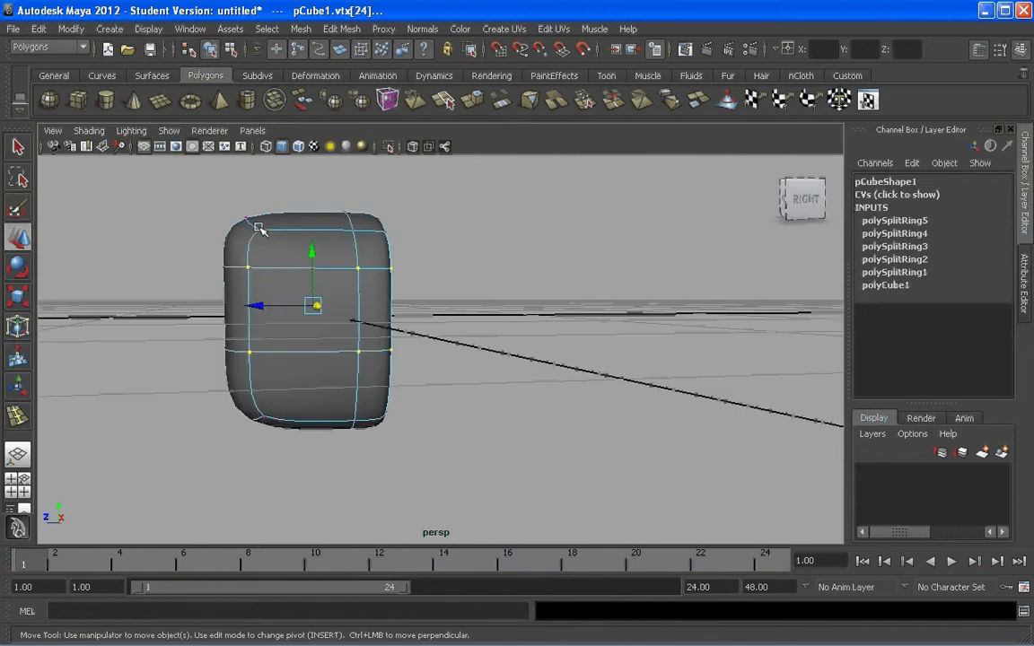
pyautogui.moveTo(218, 190); pyautogui.dragTo(277, 300)
pyautogui.moveTo(132, 230); pyautogui.dragTo(568, 330)
pyautogui.click(598, 350)
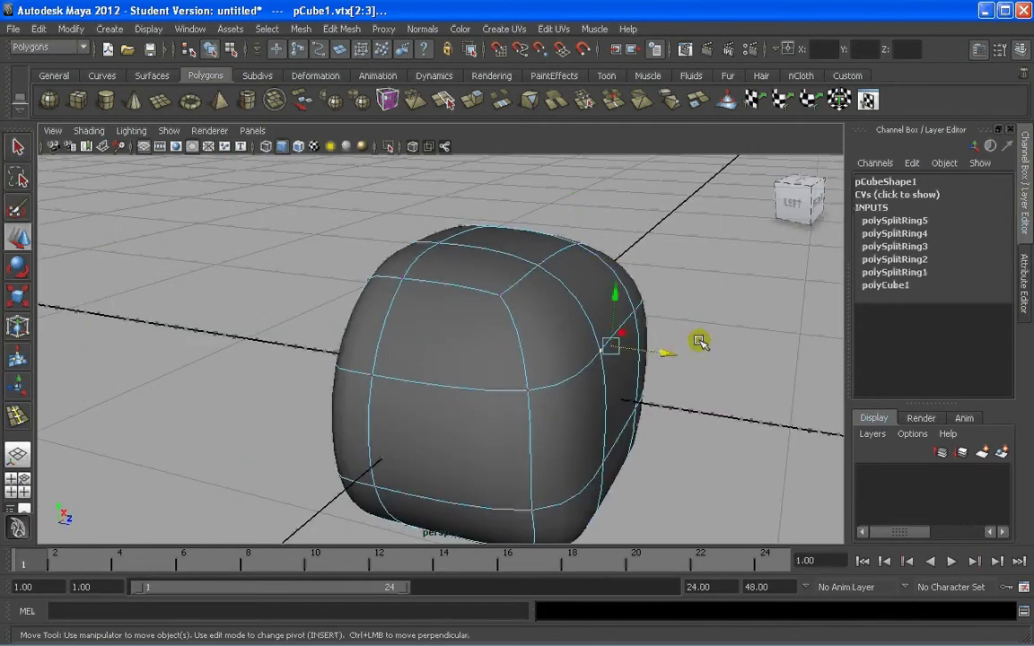
# Select the four middle vertices of the front face and pull them outward along the Z axis
pyautogui.keyDown('alt'); pyautogui.moveTo(699, 341); pyautogui.dragTo(514, 360); pyautogui.keyUp('alt')
pyautogui.keyDown('shift'); pyautogui.click(502, 371); pyautogui.keyUp('shift')
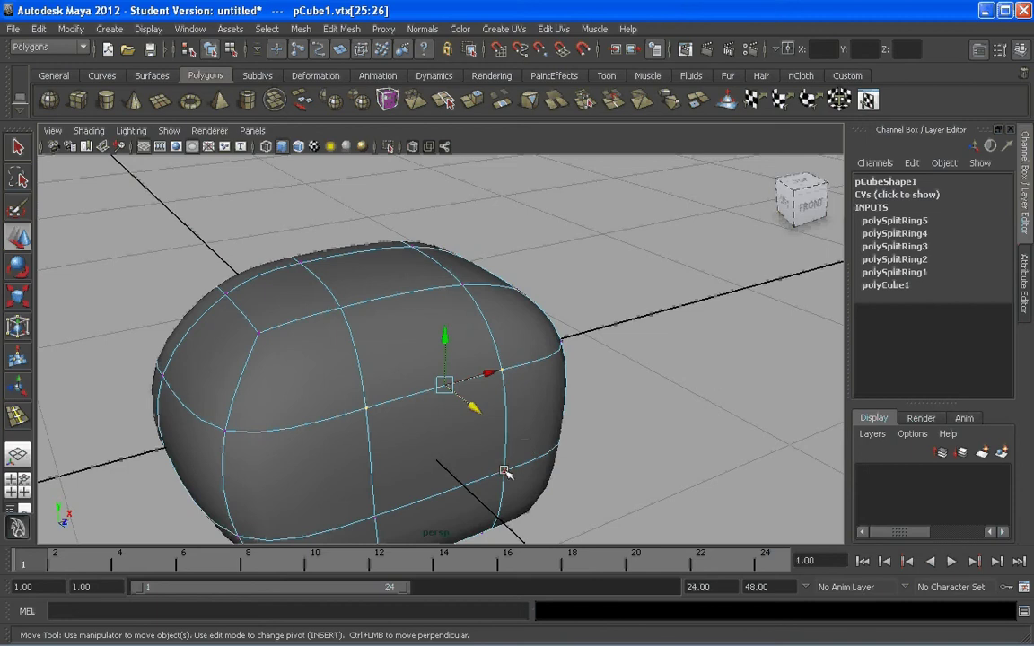
pyautogui.keyDown('shift'); pyautogui.click(504, 470); pyautogui.keyUp('shift')
pyautogui.keyDown('shift'); pyautogui.click(374, 516); pyautogui.keyUp('shift')
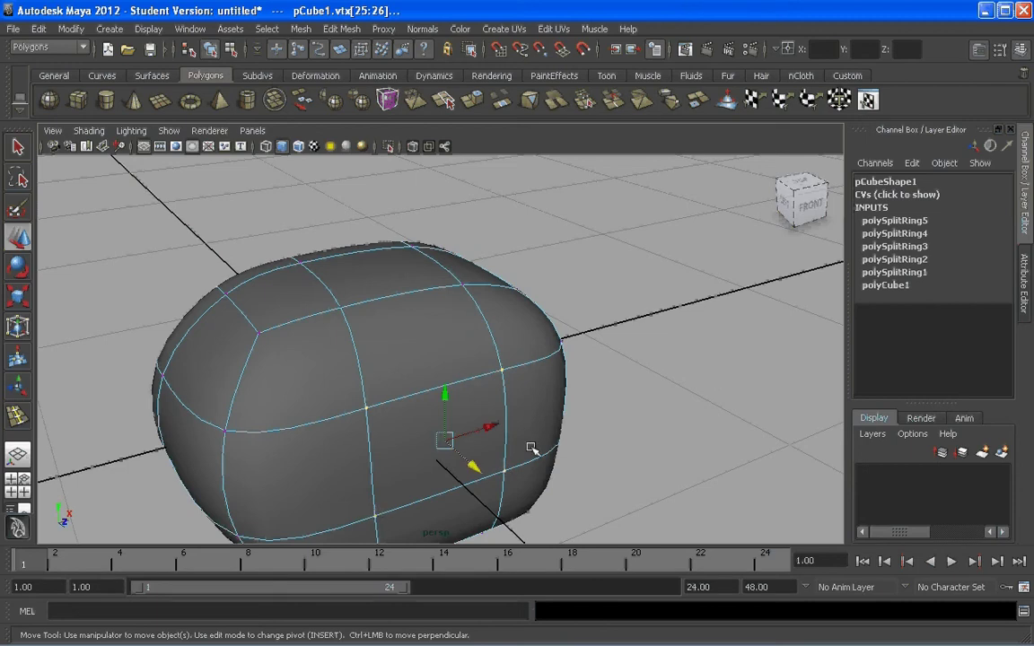
pyautogui.scroll(-4, 507, 441)
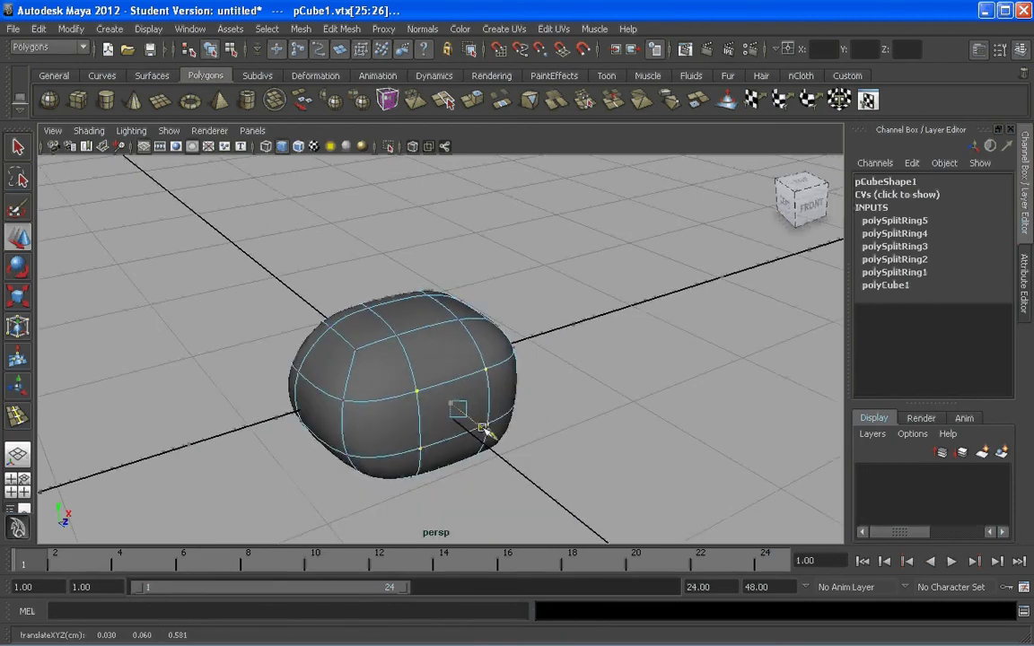
pyautogui.keyDown('alt'); pyautogui.moveTo(461, 427); pyautogui.dragTo(323, 317); pyautogui.keyUp('alt')
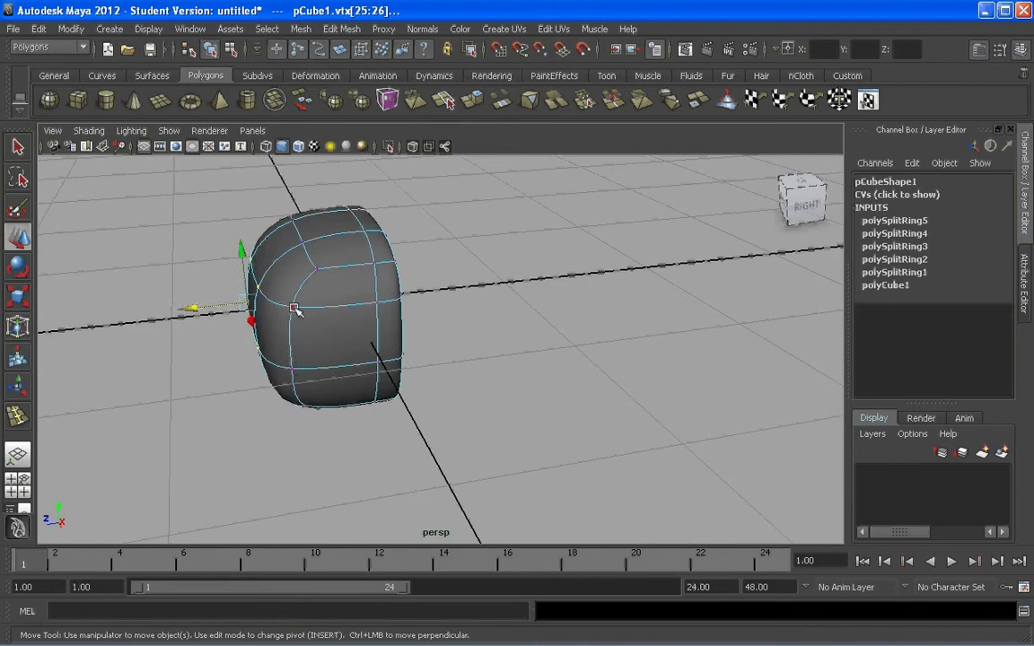
# Move the middle vertices on the right end's front side inward along the Z axis
pyautogui.click(293, 308)
pyautogui.moveTo(231, 351); pyautogui.dragTo(363, 353)
pyautogui.click(216, 368)
pyautogui.moveTo(215, 368); pyautogui.dragTo(272, 336)
# Return to vertex selection and move the two middle vertices on the left end's front side inward along Z
pyautogui.moveTo(366, 271); pyautogui.dragTo(436, 247, button='right')
pyautogui.keyDown('alt'); pyautogui.moveTo(435, 247); pyautogui.dragTo(534, 288); pyautogui.keyUp('alt')
pyautogui.moveTo(535, 288); pyautogui.dragTo(512, 302, button='right')
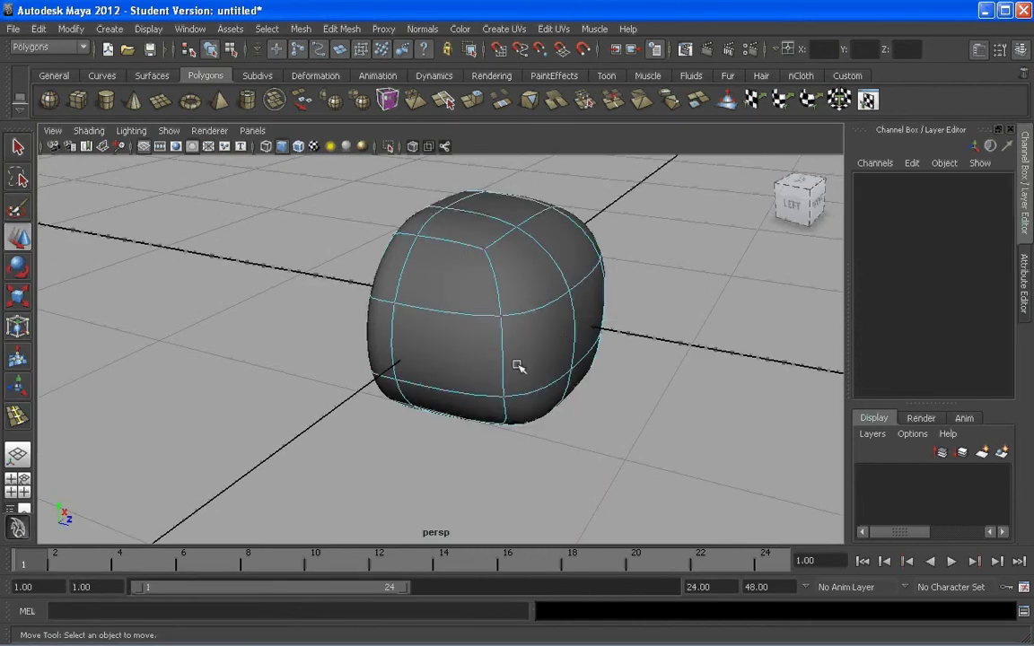
pyautogui.click(502, 316)
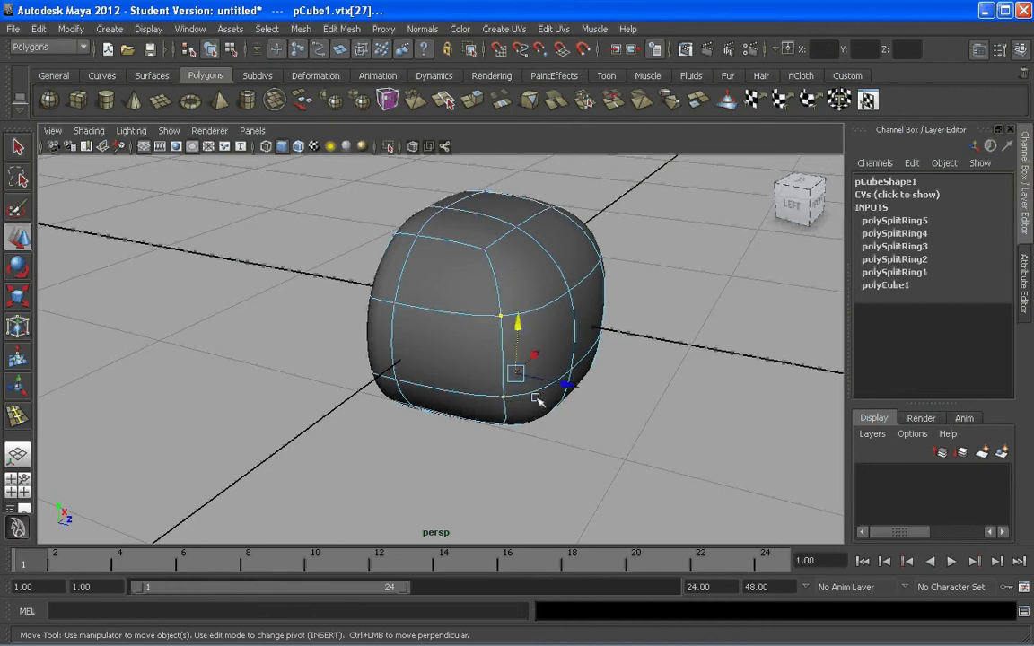
pyautogui.moveTo(554, 382); pyautogui.dragTo(504, 377)
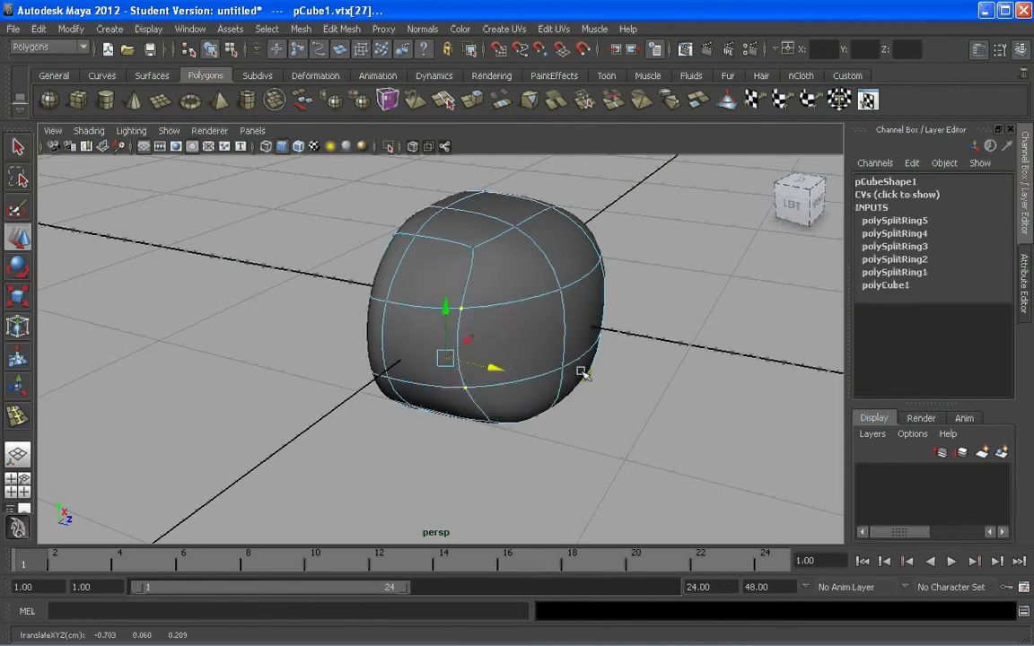
# Select the vertices along the underside near the left end and shift them slightly along the Y axis
pyautogui.moveTo(582, 369)
pyautogui.keyDown('alt'); pyautogui.mouseDown()
pyautogui.moveTo(461, 364)
pyautogui.moveTo(307, 238)
pyautogui.moveTo(276, 180)
pyautogui.moveTo(274, 201)
pyautogui.mouseUp(); pyautogui.keyUp('alt')
pyautogui.keyDown('alt'); pyautogui.moveTo(341, 332); pyautogui.dragTo(330, 286); pyautogui.keyUp('alt')
pyautogui.moveTo(238, 335); pyautogui.dragTo(354, 387)
pyautogui.moveTo(333, 334); pyautogui.dragTo(331, 339)
# Insert a vertical edge loop near the left end of the mesh with the Insert Edge Loop Tool
pyautogui.moveTo(330, 283); pyautogui.dragTo(378, 265, button='right')
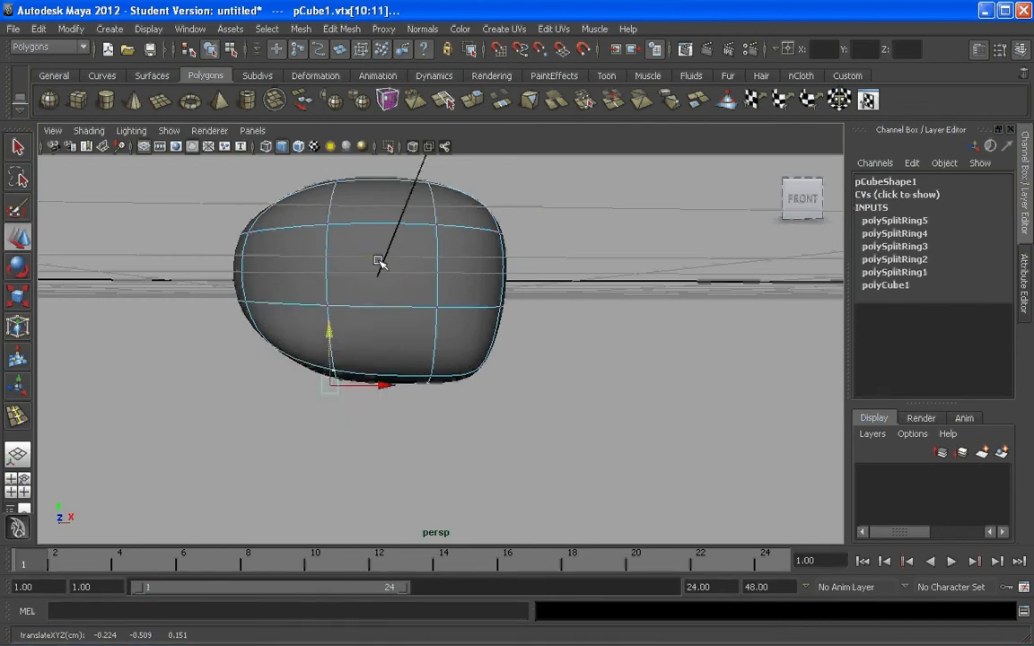
pyautogui.keyDown('shift'); pyautogui.rightClick(372, 241); pyautogui.keyUp('shift')
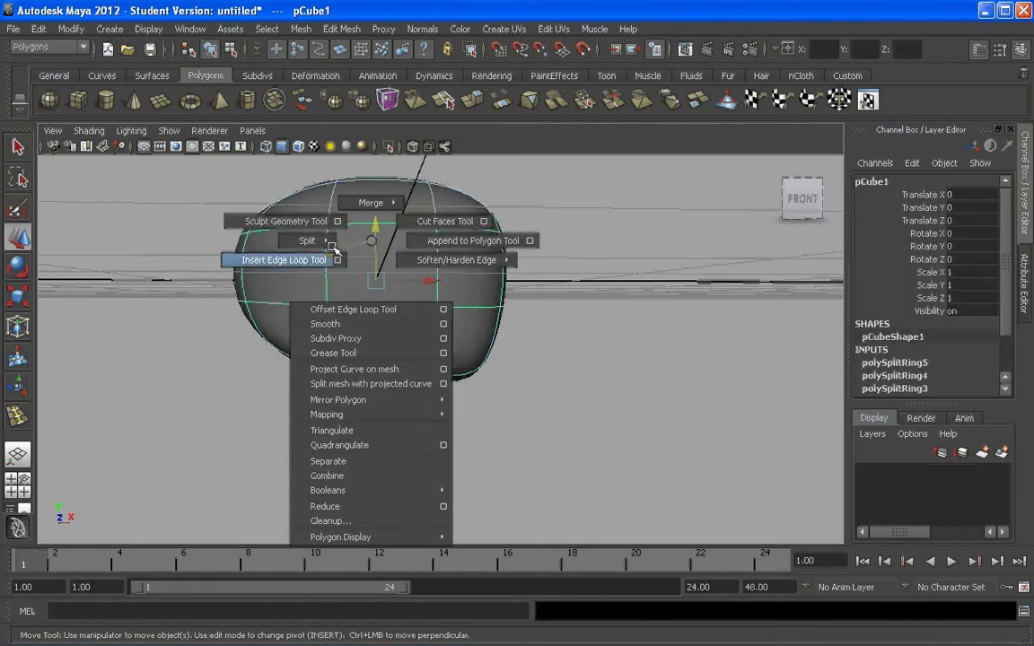
pyautogui.click(278, 260)
pyautogui.moveTo(282, 223); pyautogui.dragTo(277, 216)
pyautogui.keyDown('alt'); pyautogui.moveTo(313, 339); pyautogui.dragTo(339, 320); pyautogui.keyUp('alt')
# Switch to vertex selection and raise the new edge loop's upper front vertex along the Y axis
pyautogui.press('q')
pyautogui.moveTo(320, 281); pyautogui.dragTo(339, 241, button='right')
pyautogui.keyDown('alt'); pyautogui.moveTo(339, 241); pyautogui.dragTo(333, 269); pyautogui.keyUp('alt')
pyautogui.click(341, 269)
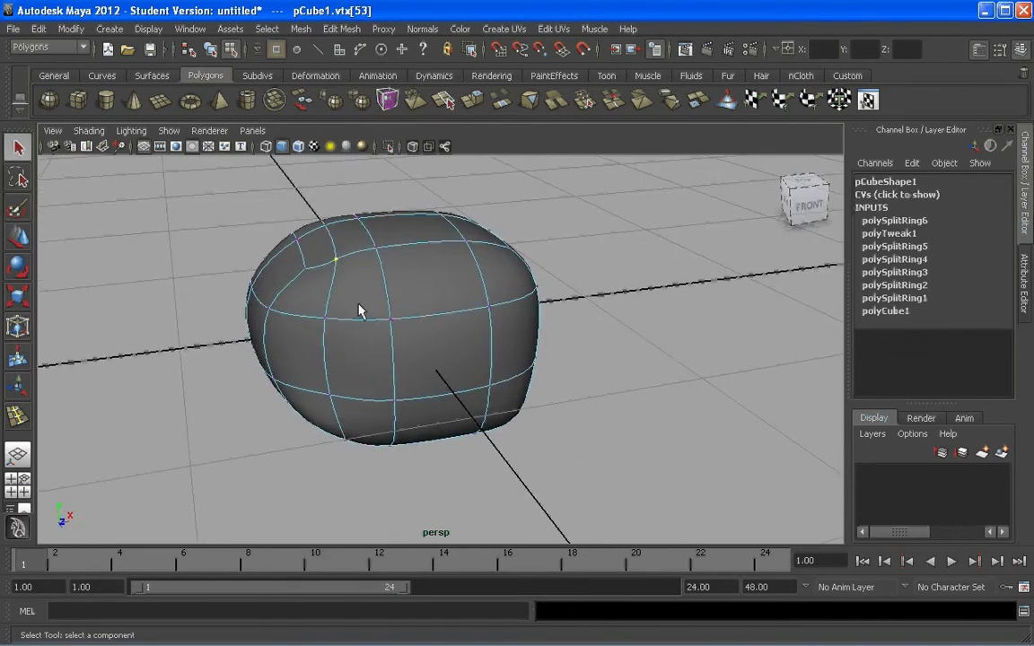
pyautogui.keyDown('alt'); pyautogui.moveTo(360, 309); pyautogui.dragTo(351, 303); pyautogui.keyUp('alt')
pyautogui.press('w')
pyautogui.moveTo(330, 195); pyautogui.dragTo(330, 186)
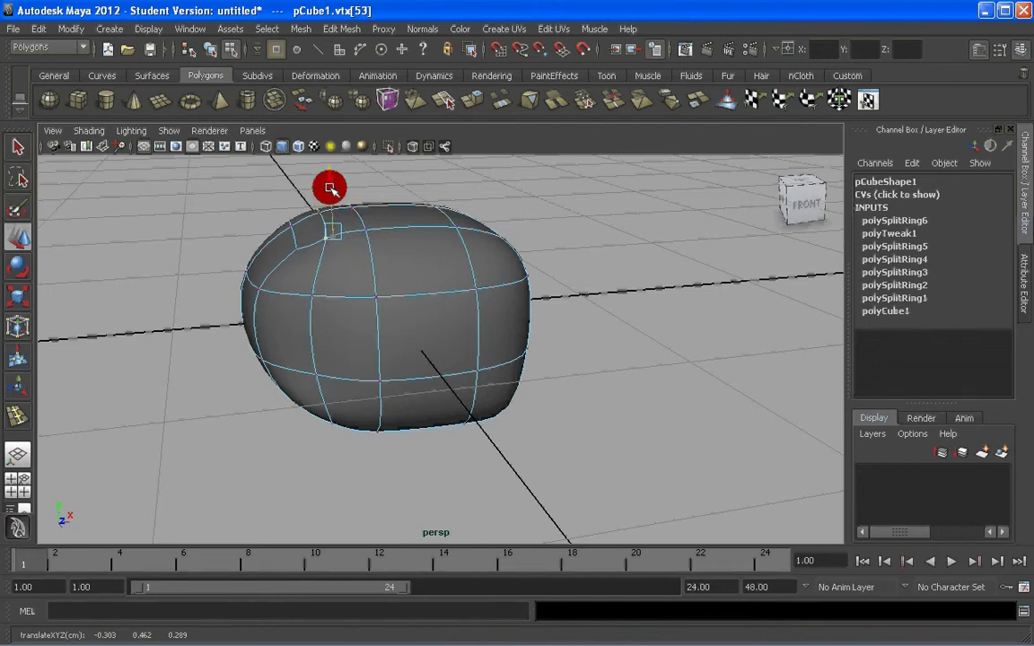
# Adjust the height of the lower front corner vertex at the mesh's left end
pyautogui.keyDown('alt'); pyautogui.moveTo(395, 268); pyautogui.dragTo(369, 226); pyautogui.keyUp('alt')
pyautogui.keyDown('alt'); pyautogui.moveTo(336, 285); pyautogui.dragTo(352, 266); pyautogui.keyUp('alt')
pyautogui.click(285, 315)
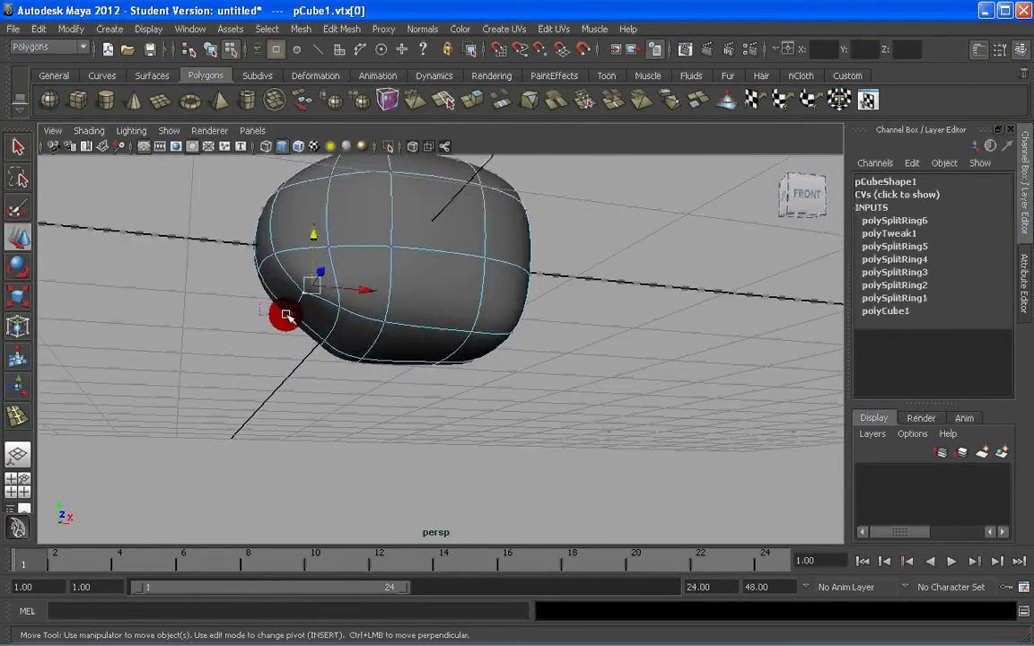
pyautogui.keyDown('alt'); pyautogui.moveTo(260, 313); pyautogui.dragTo(358, 322); pyautogui.keyUp('alt')
pyautogui.click(530, 331)
# Adjust the height of the vertices along the mesh's upper left edge
pyautogui.scroll(-3, 377, 341)
pyautogui.keyDown('alt'); pyautogui.moveTo(337, 260); pyautogui.dragTo(334, 235, button='middle'); pyautogui.keyUp('alt')
pyautogui.click(335, 243)
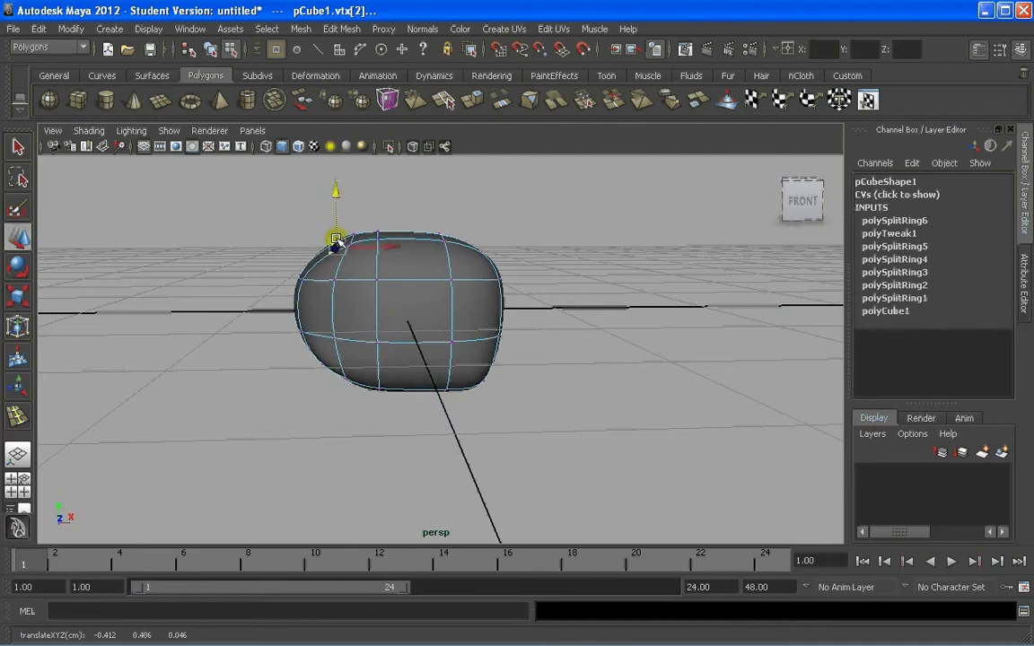
# Shift the new edge loop's bottom vertices along the Y axis and compare the outline with the brain-1 reference image
pyautogui.keyDown('alt'); pyautogui.moveTo(335, 237); pyautogui.dragTo(323, 385); pyautogui.keyUp('alt')
pyautogui.click(340, 347)
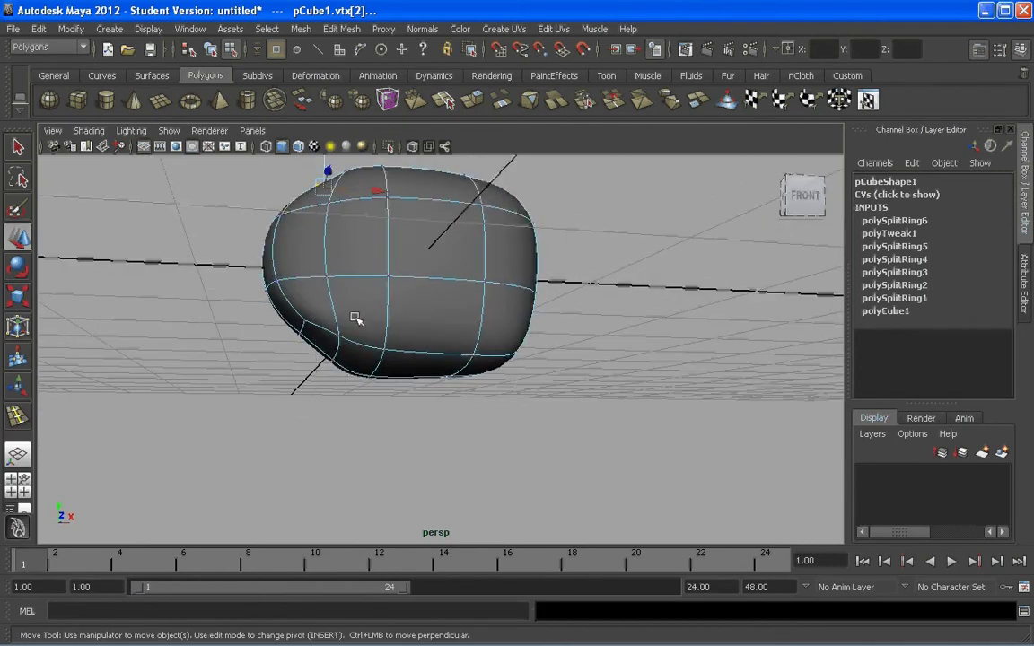
pyautogui.moveTo(346, 308); pyautogui.dragTo(345, 323)
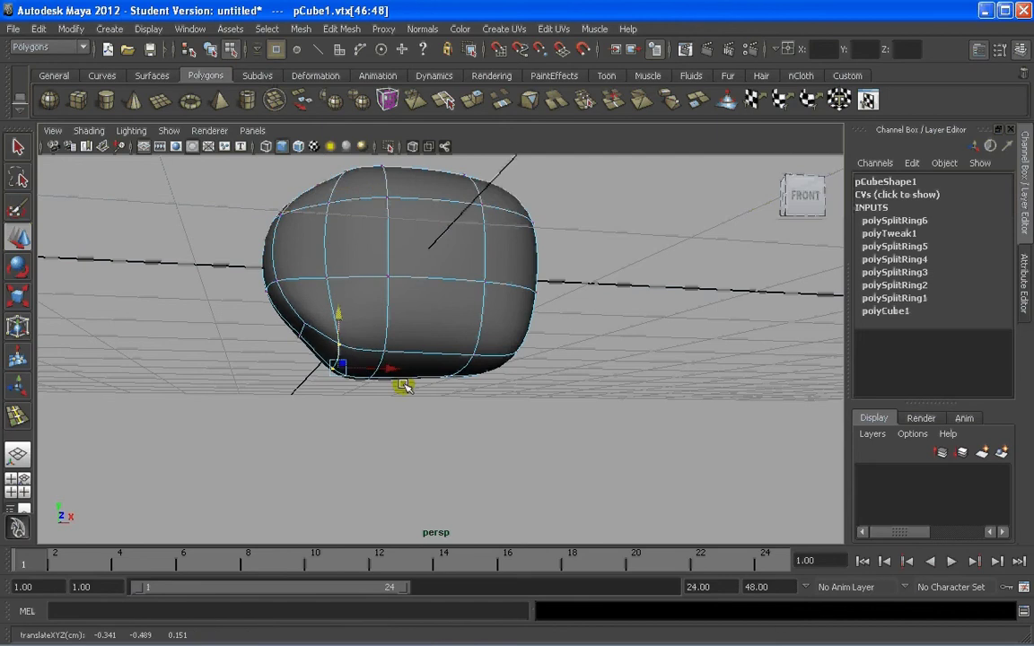
pyautogui.hotkey('alt', 'Tab')
pyautogui.hotkey('alt', 'Tab')
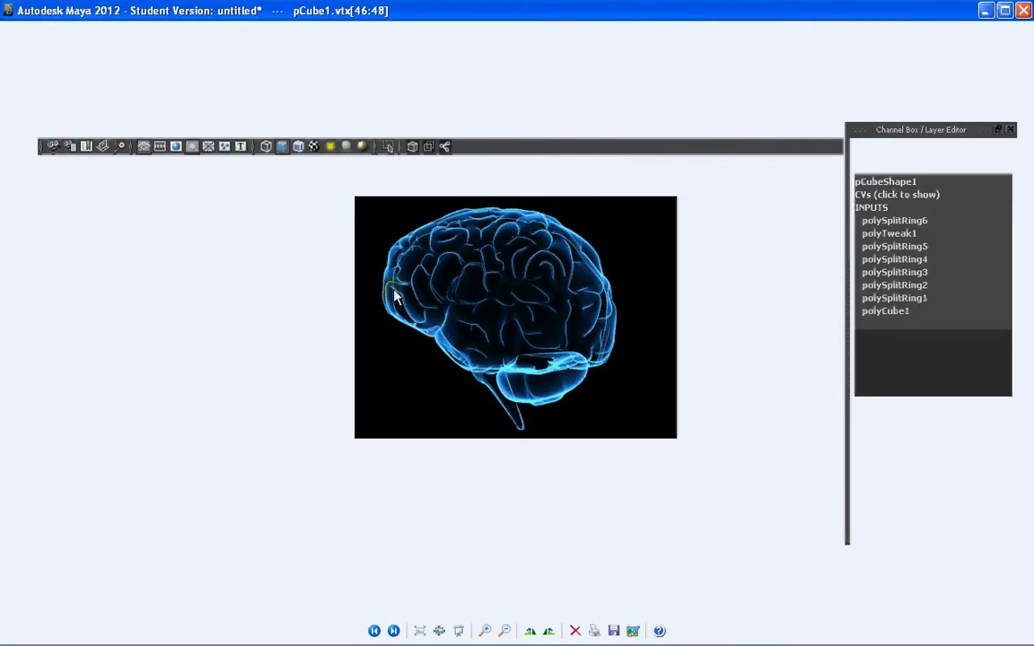
# Move the left end's upper side vertices outward along X, adjust the upper corner vertex and check against brain-1
pyautogui.keyDown('alt'); pyautogui.moveTo(349, 330); pyautogui.dragTo(355, 328); pyautogui.keyUp('alt')
pyautogui.moveTo(243, 232); pyautogui.dragTo(266, 254)
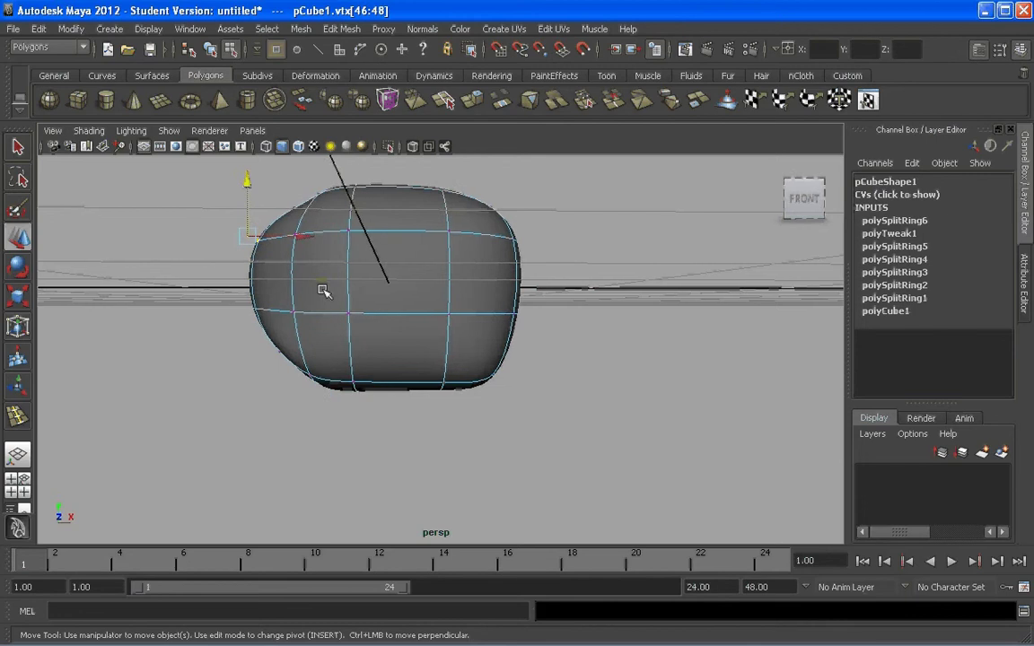
pyautogui.keyDown('alt'); pyautogui.moveTo(323, 288); pyautogui.dragTo(328, 288); pyautogui.keyUp('alt')
pyautogui.moveTo(289, 237); pyautogui.dragTo(282, 237)
pyautogui.moveTo(275, 185); pyautogui.dragTo(298, 221)
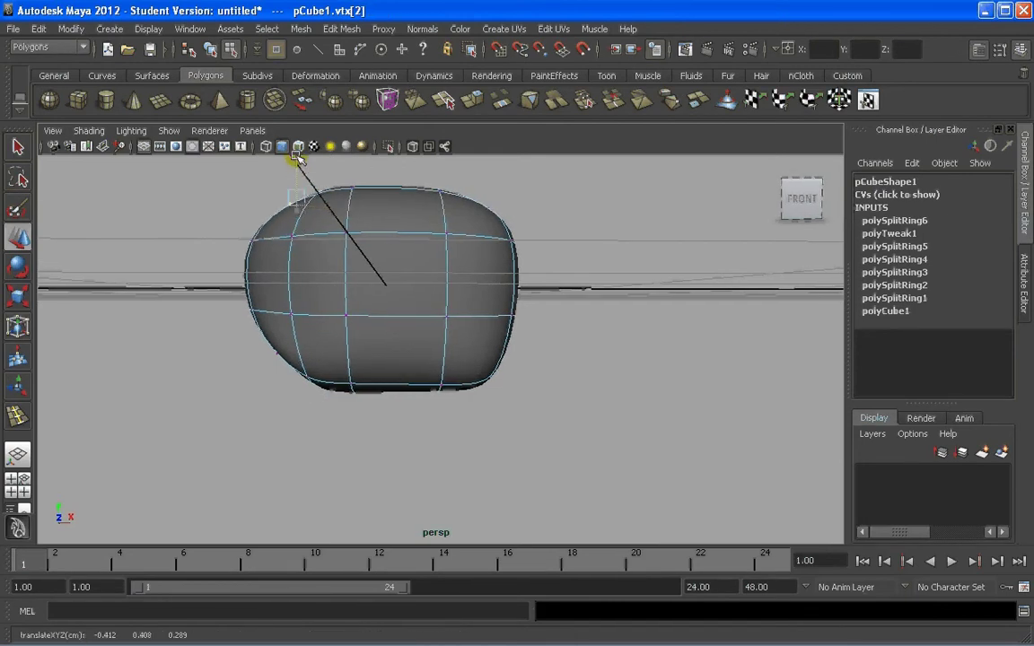
pyautogui.hotkey('alt', 'Tab')
pyautogui.hotkey('alt', 'Tab')
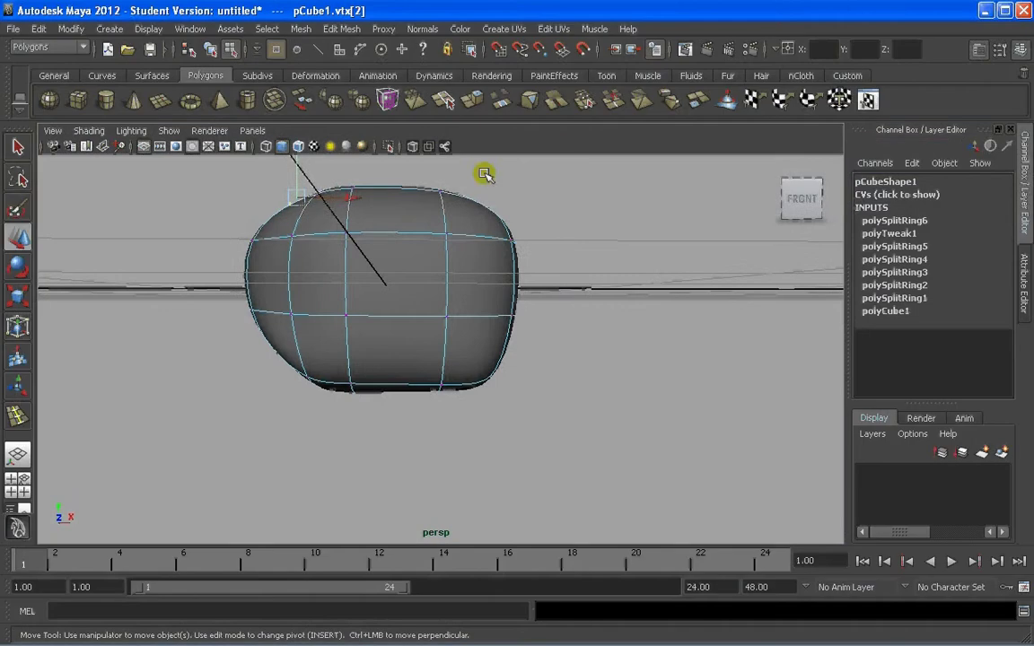
# Lower the vertices of the right end's upper edge and the row beneath it along the Y axis
pyautogui.moveTo(482, 177); pyautogui.dragTo(537, 240)
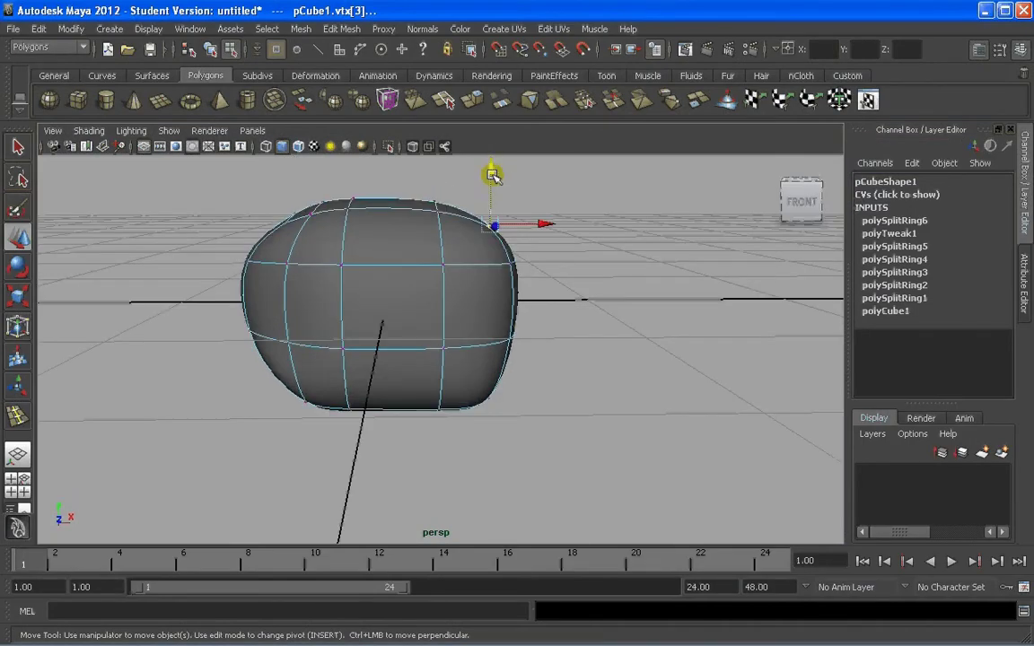
pyautogui.moveTo(492, 175); pyautogui.dragTo(492, 180)
pyautogui.moveTo(544, 252); pyautogui.dragTo(503, 275)
pyautogui.keyDown('alt'); pyautogui.moveTo(561, 286); pyautogui.dragTo(528, 270); pyautogui.keyUp('alt')
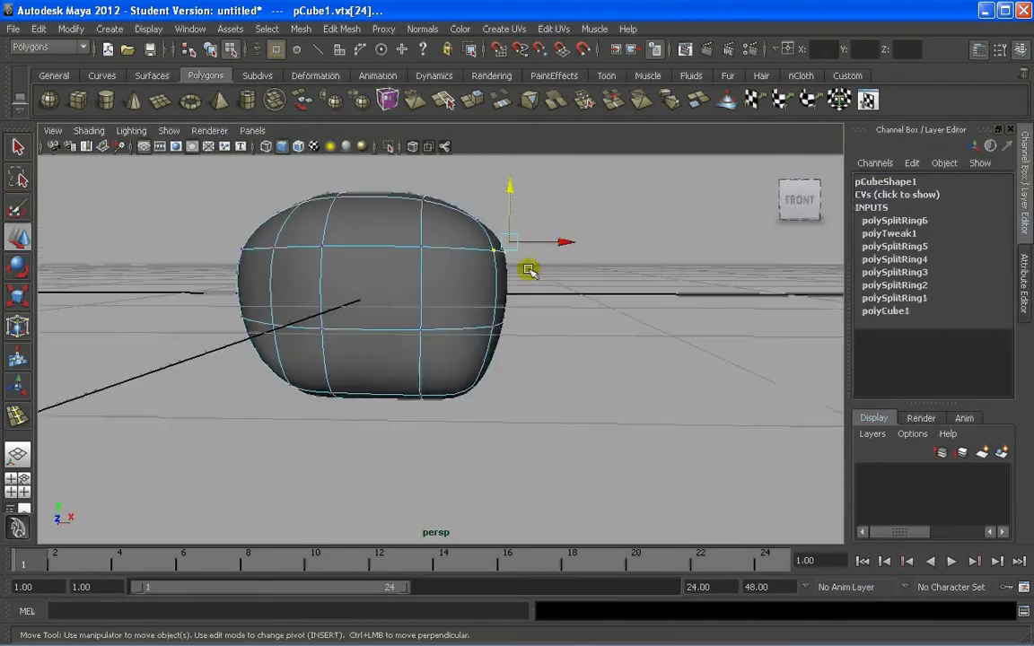
pyautogui.moveTo(511, 199); pyautogui.dragTo(515, 235)
# Raise the lower left vertices along the Y axis to form a notch beneath the brain's front lobe
pyautogui.keyDown('alt'); pyautogui.moveTo(345, 347); pyautogui.dragTo(365, 348); pyautogui.keyUp('alt')
pyautogui.moveTo(246, 351); pyautogui.dragTo(328, 410)
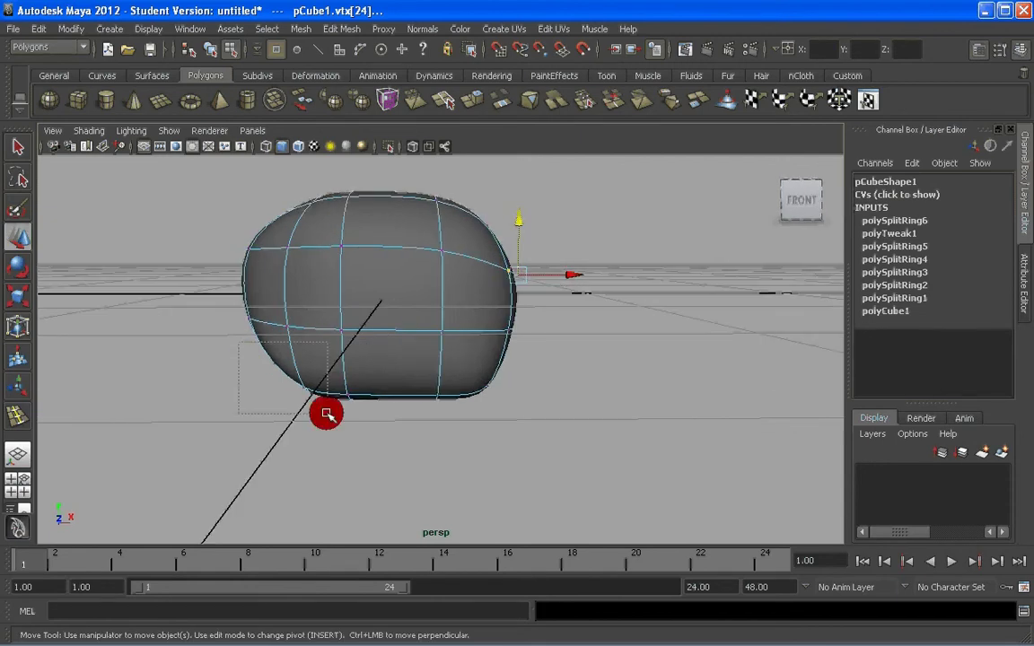
pyautogui.moveTo(302, 338); pyautogui.dragTo(301, 289)
# Adjust the height of the lower front corner vertex inside the notch at the left end
pyautogui.keyDown('alt'); pyautogui.moveTo(295, 375); pyautogui.dragTo(381, 402); pyautogui.keyUp('alt')
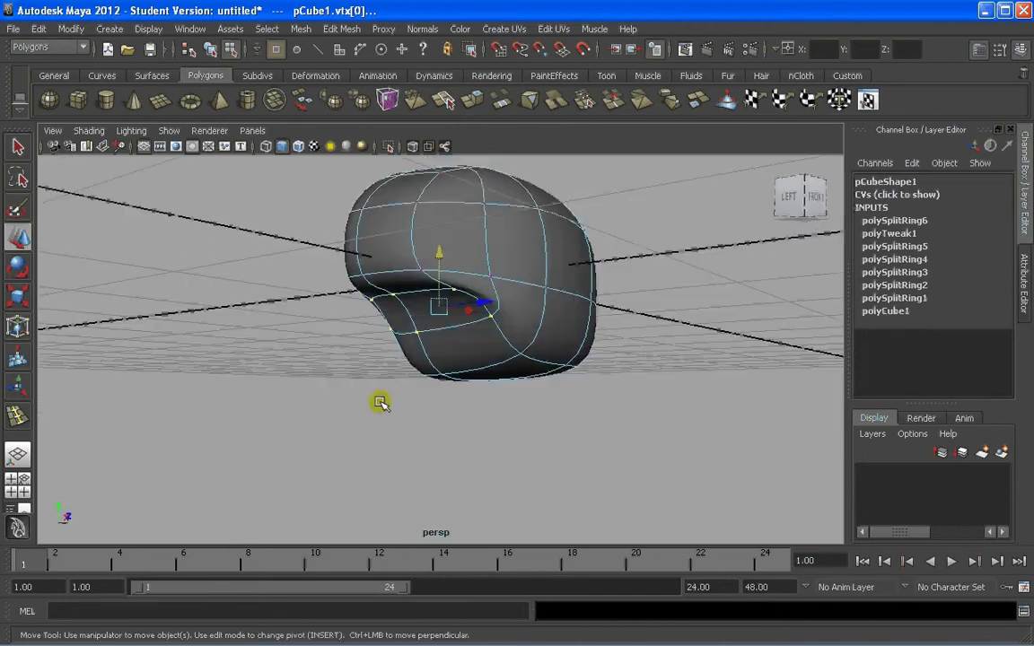
pyautogui.click(380, 402)
pyautogui.scroll(3, 380, 402)
pyautogui.click(463, 273)
pyautogui.keyDown('alt'); pyautogui.moveTo(524, 275); pyautogui.dragTo(351, 267); pyautogui.keyUp('alt')
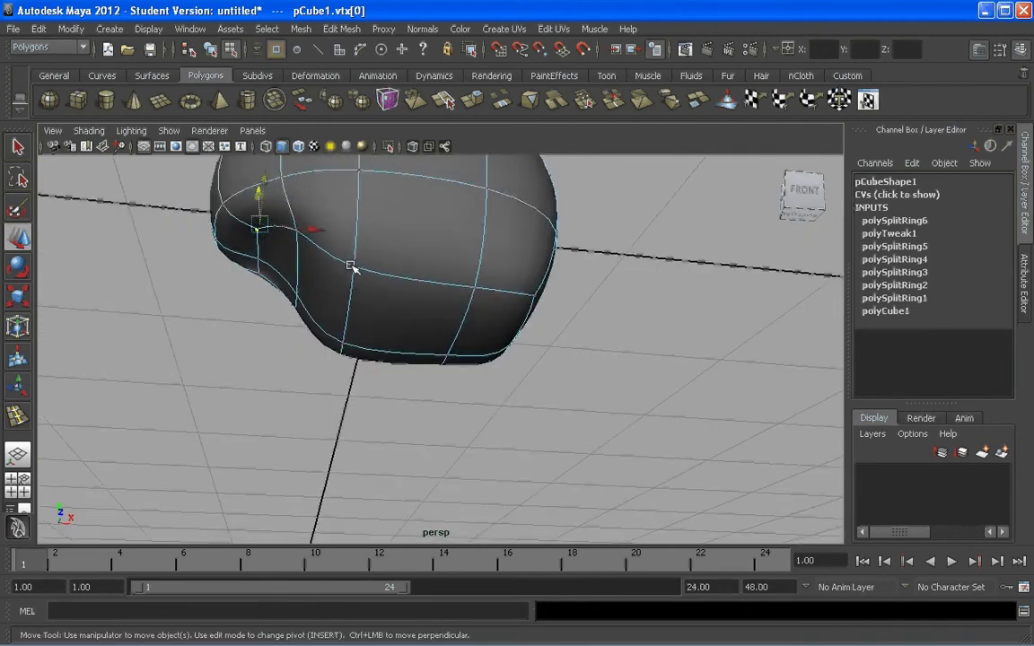
# Move the individual vertices along the underside's front edge along the Z axis to round the lower front
pyautogui.click(351, 266)
pyautogui.keyDown('alt'); pyautogui.moveTo(450, 296); pyautogui.dragTo(448, 312); pyautogui.keyUp('alt')
pyautogui.moveTo(344, 286); pyautogui.dragTo(269, 333)
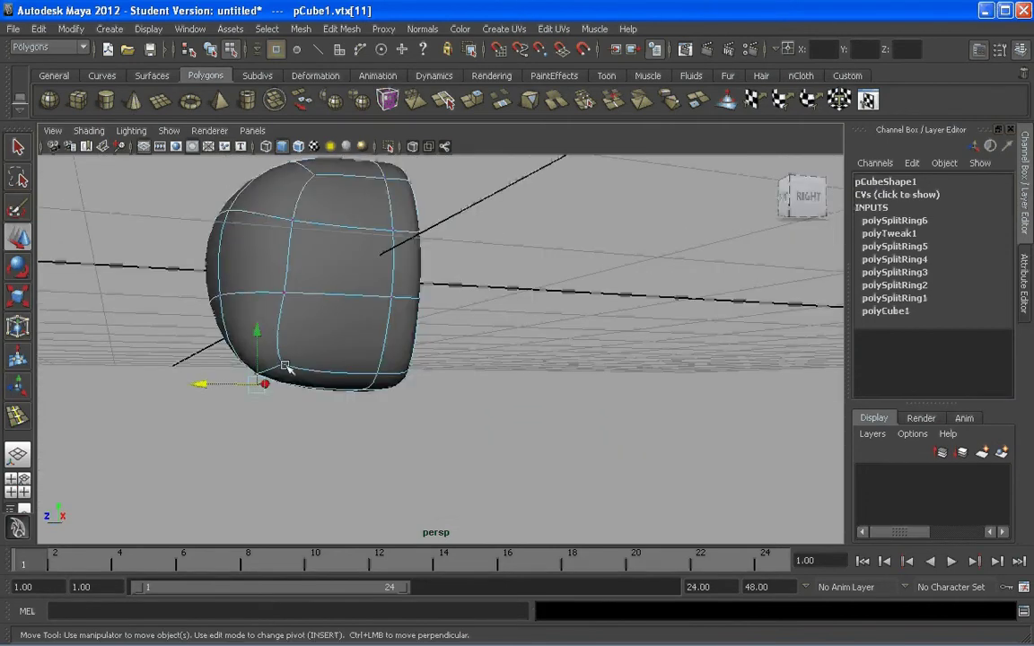
pyautogui.moveTo(266, 384); pyautogui.dragTo(260, 391)
pyautogui.moveTo(185, 385); pyautogui.dragTo(358, 318)
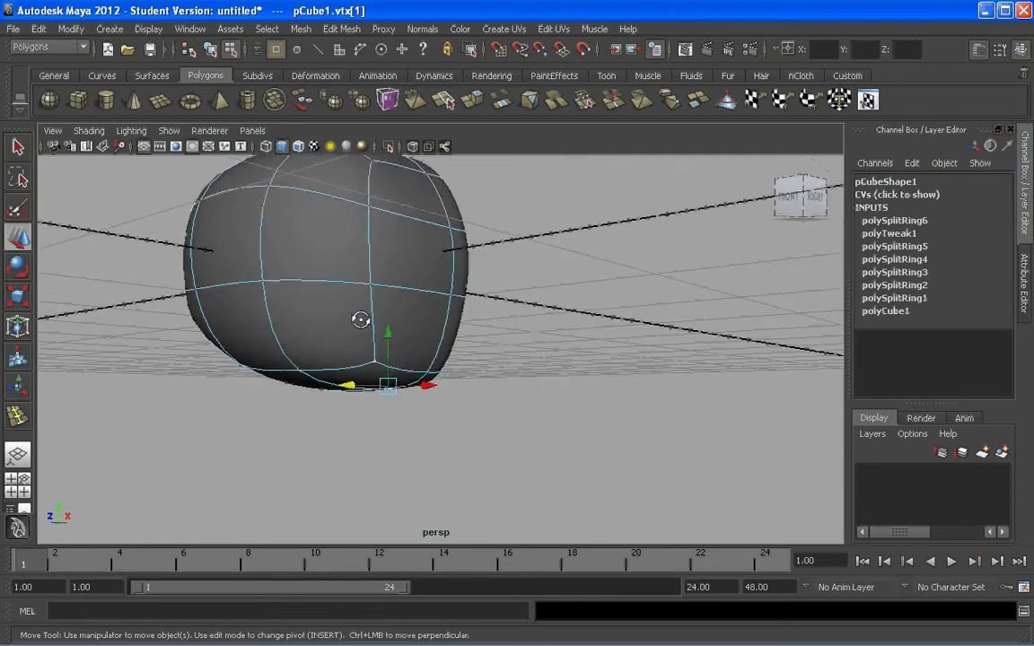
pyautogui.click(293, 368)
pyautogui.keyDown('alt'); pyautogui.moveTo(288, 358); pyautogui.dragTo(342, 323); pyautogui.keyUp('alt')
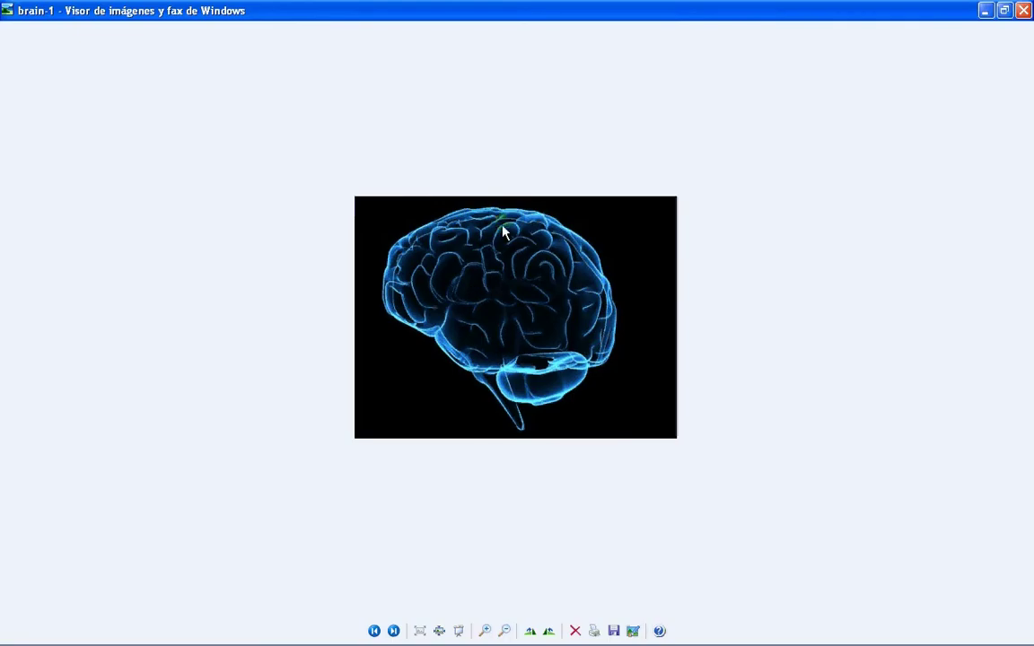
# Return the mesh to object mode and compare its overall shape with the brain-1 reference image
pyautogui.hotkey('alt', 'Tab')
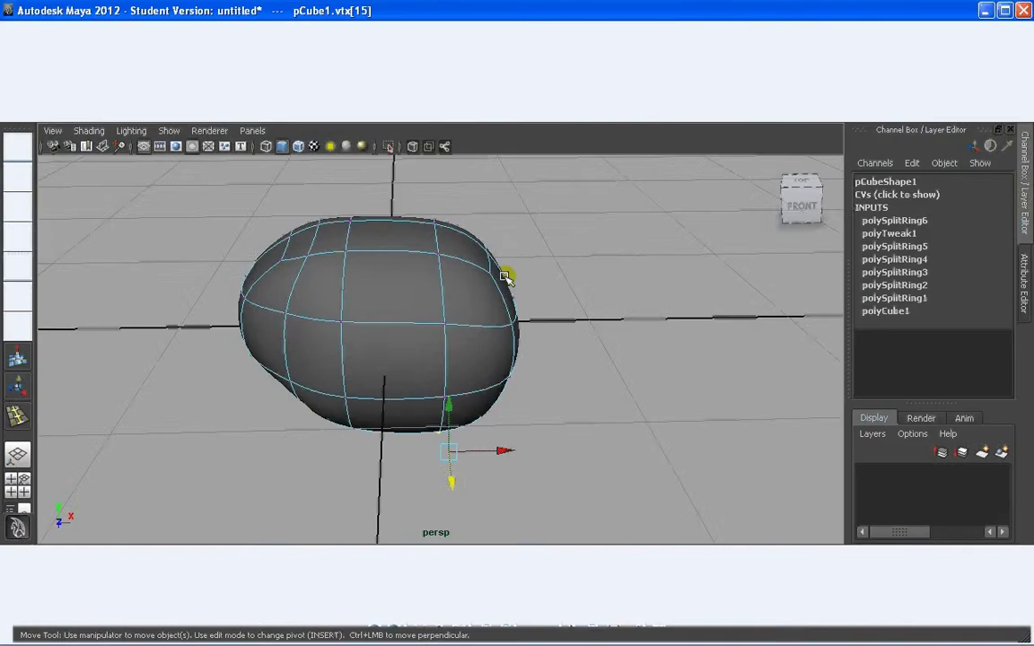
pyautogui.keyDown('alt'); pyautogui.moveTo(388, 266); pyautogui.dragTo(376, 240); pyautogui.keyUp('alt')
pyautogui.keyDown('alt'); pyautogui.moveTo(331, 179); pyautogui.dragTo(421, 269); pyautogui.keyUp('alt')
pyautogui.press('F8')
pyautogui.click(491, 303)
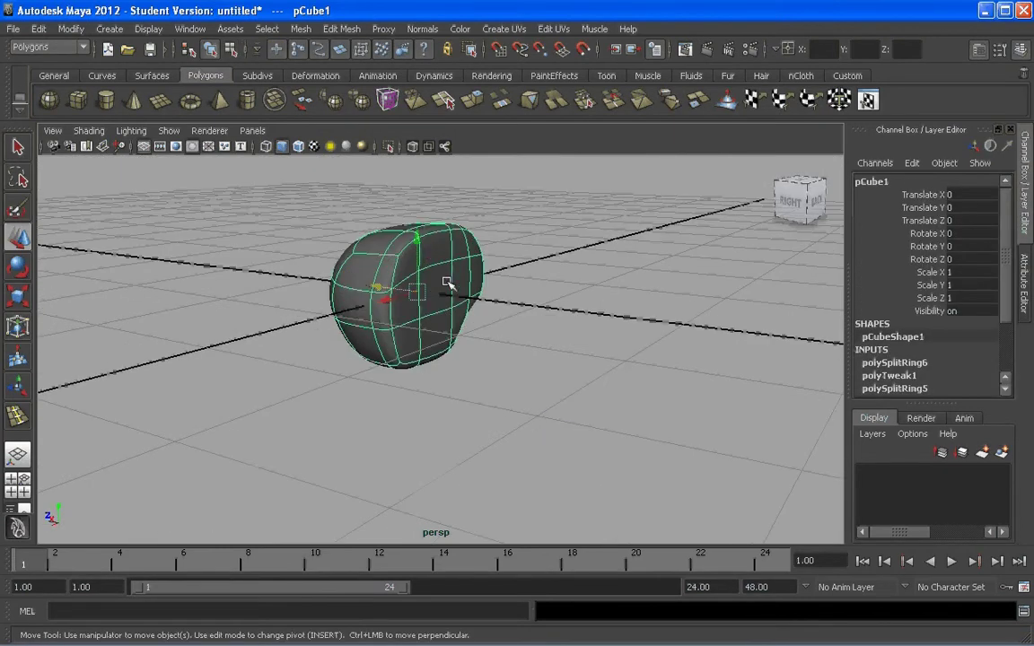
pyautogui.hotkey('alt', 'Tab')
pyautogui.hotkey('alt', 'Tab')
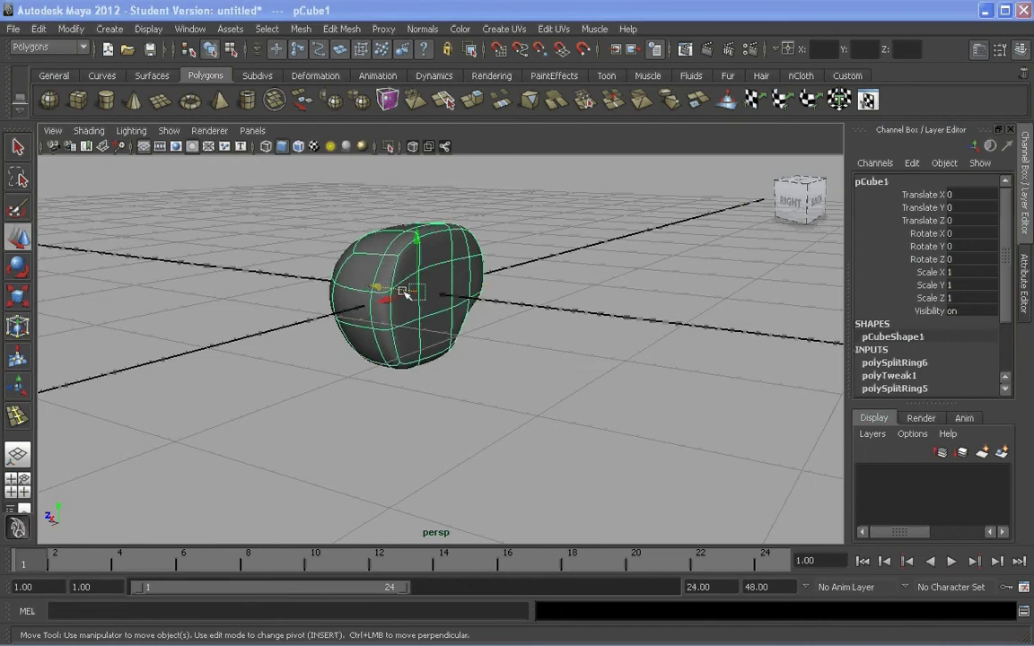
# Move the half-brain mesh along the Z axis to a Translate Z of about 0.281
pyautogui.click(494, 293)
pyautogui.keyDown('alt'); pyautogui.moveTo(381, 281); pyautogui.dragTo(441, 263); pyautogui.keyUp('alt')
pyautogui.scroll(-4, 364, 295)
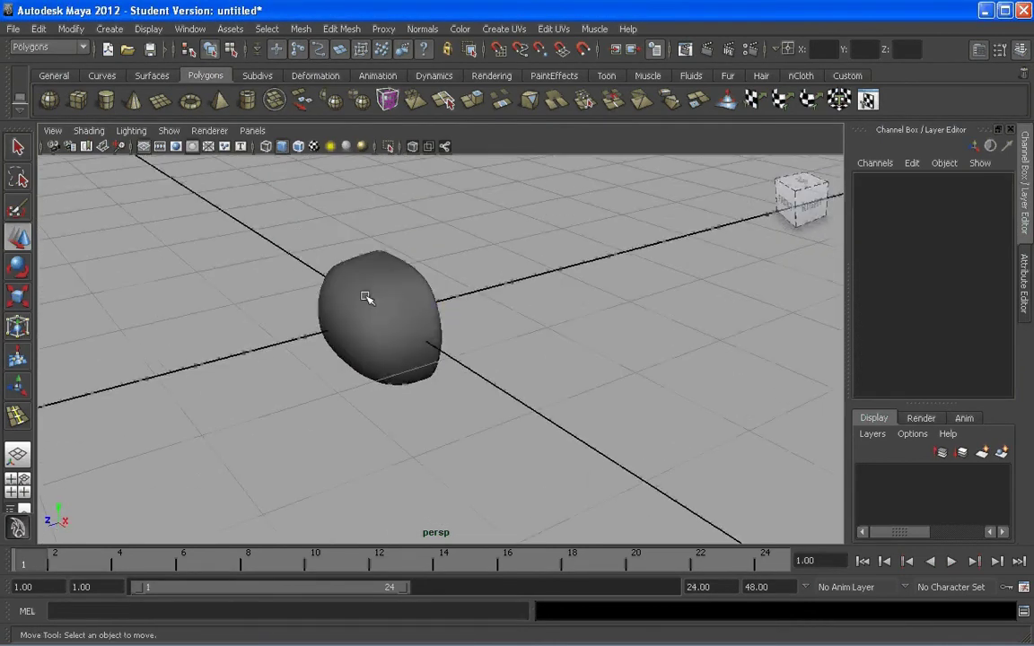
pyautogui.keyDown('alt'); pyautogui.moveTo(453, 302); pyautogui.dragTo(314, 270); pyautogui.keyUp('alt')
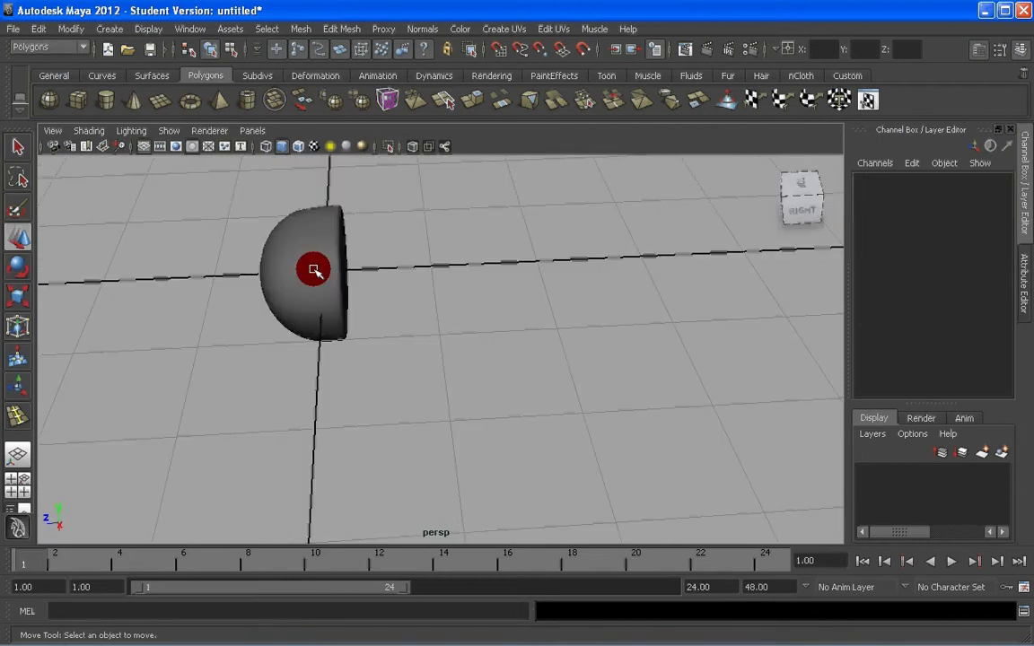
pyautogui.click(314, 270)
pyautogui.scroll(5, 411, 295)
pyautogui.keyDown('alt'); pyautogui.moveTo(411, 296); pyautogui.dragTo(341, 247); pyautogui.keyUp('alt')
pyautogui.keyDown('alt'); pyautogui.moveTo(274, 212); pyautogui.dragTo(322, 269, button='middle'); pyautogui.keyUp('alt')
pyautogui.click(304, 270)
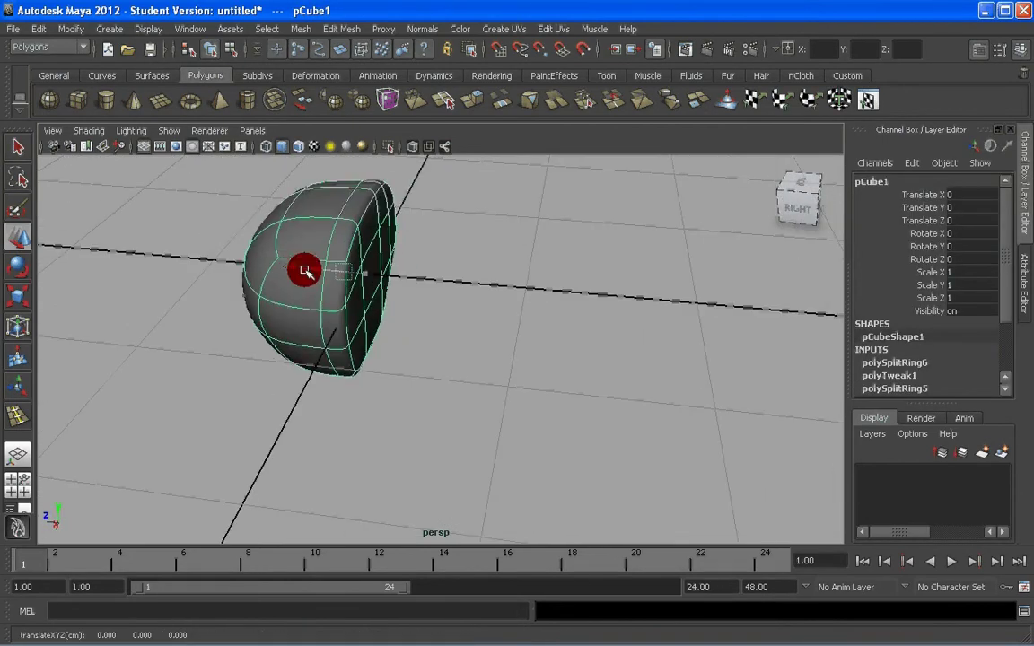
pyautogui.moveTo(304, 270); pyautogui.dragTo(280, 265)
pyautogui.scroll(2, 376, 282)
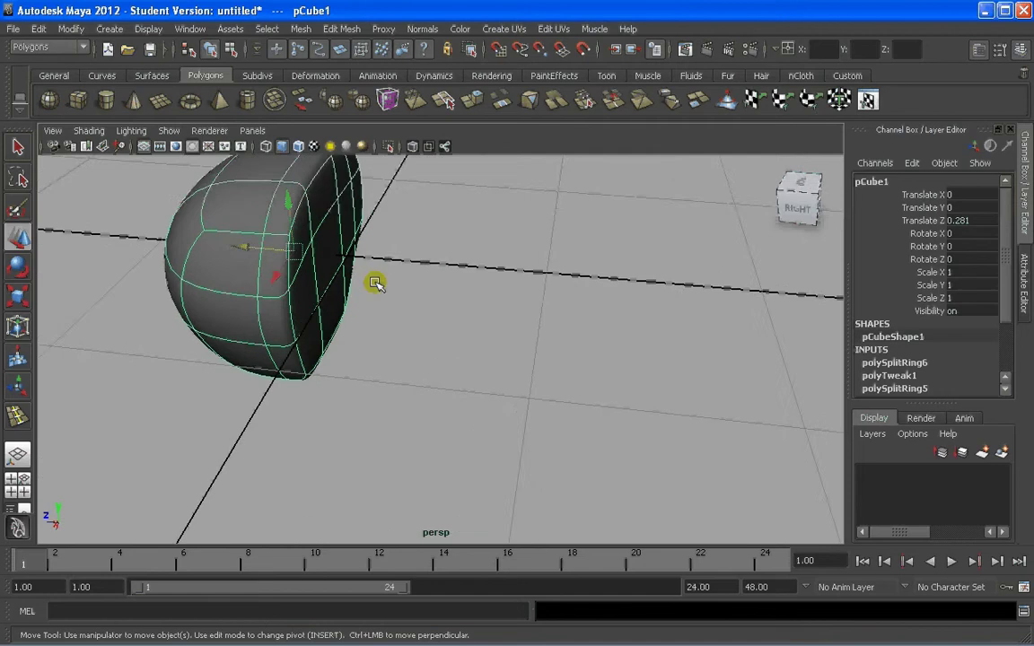
pyautogui.keyDown('alt'); pyautogui.moveTo(375, 289); pyautogui.dragTo(468, 348); pyautogui.keyUp('alt')
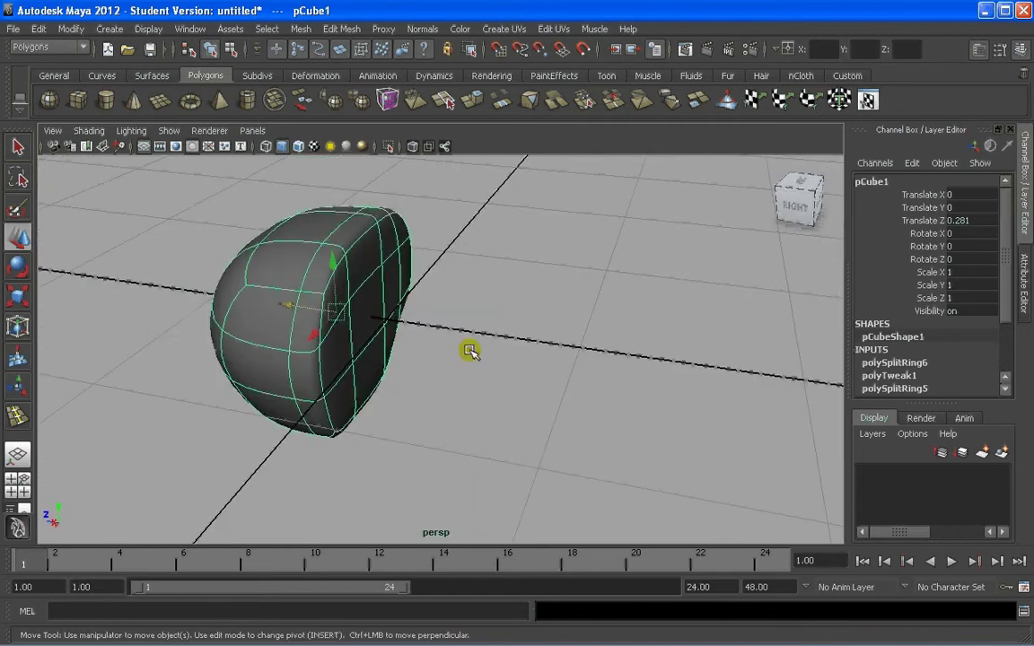
# Mirror the half-brain mesh in the -Z direction without merging it with the original, and display the result smoothed
pyautogui.click(422, 315)
pyautogui.keyDown('alt'); pyautogui.moveTo(423, 316); pyautogui.dragTo(342, 310); pyautogui.keyUp('alt')
pyautogui.click(342, 310)
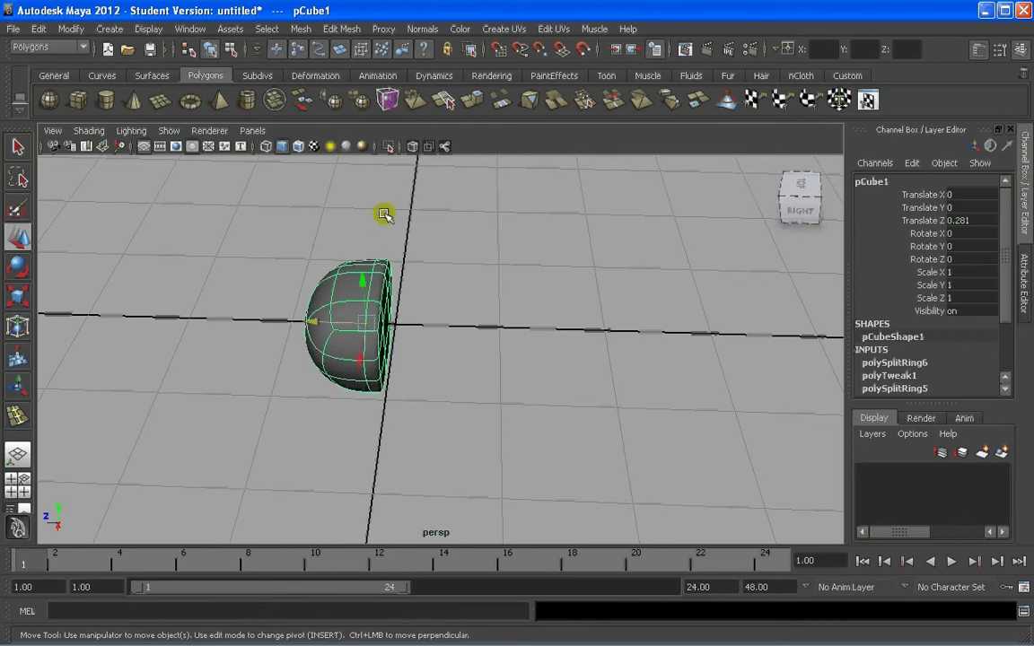
pyautogui.click(345, 29)
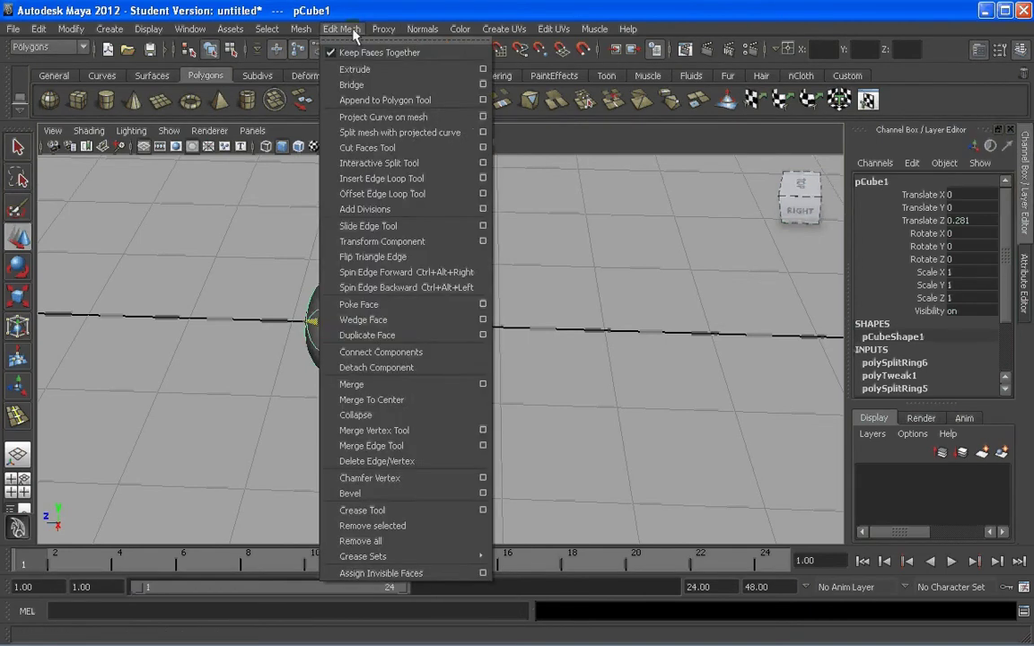
pyautogui.moveTo(305, 33)
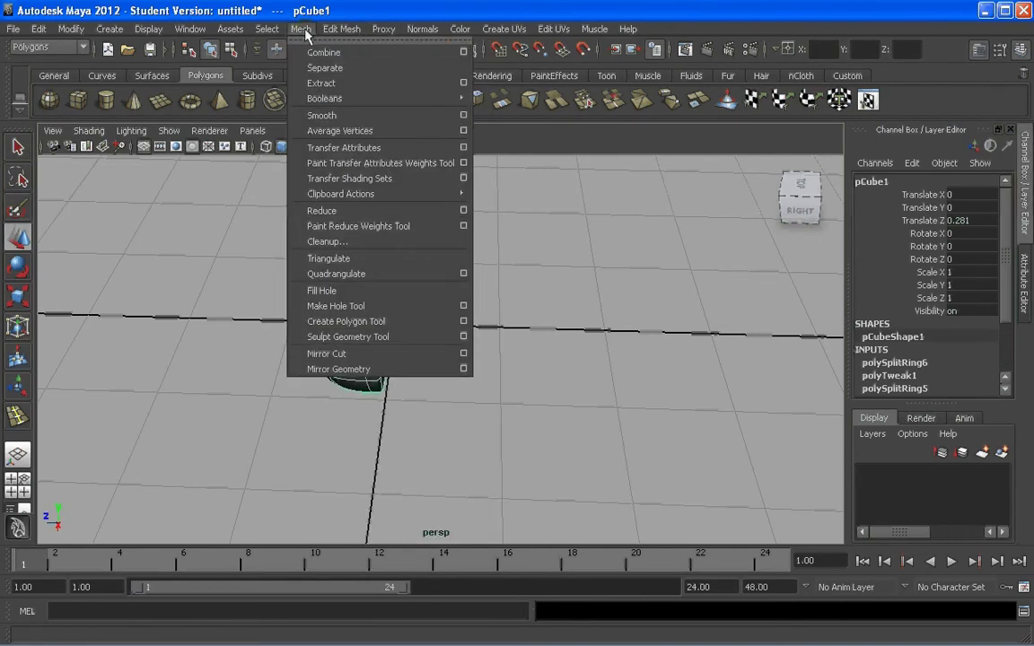
pyautogui.click(464, 368)
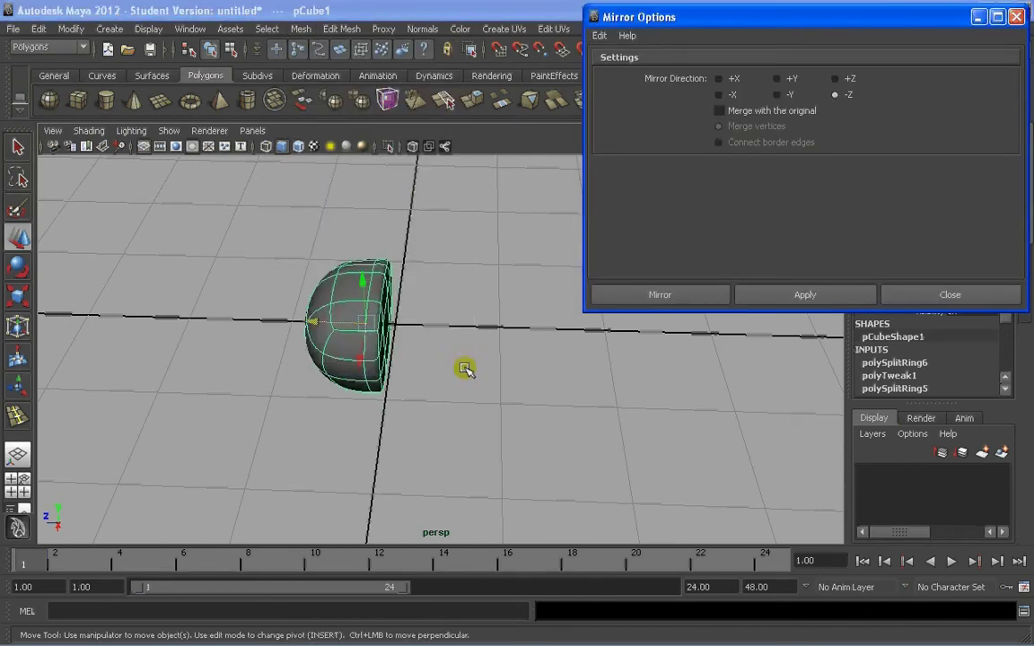
pyautogui.keyDown('alt'); pyautogui.moveTo(224, 416); pyautogui.dragTo(169, 439); pyautogui.keyUp('alt')
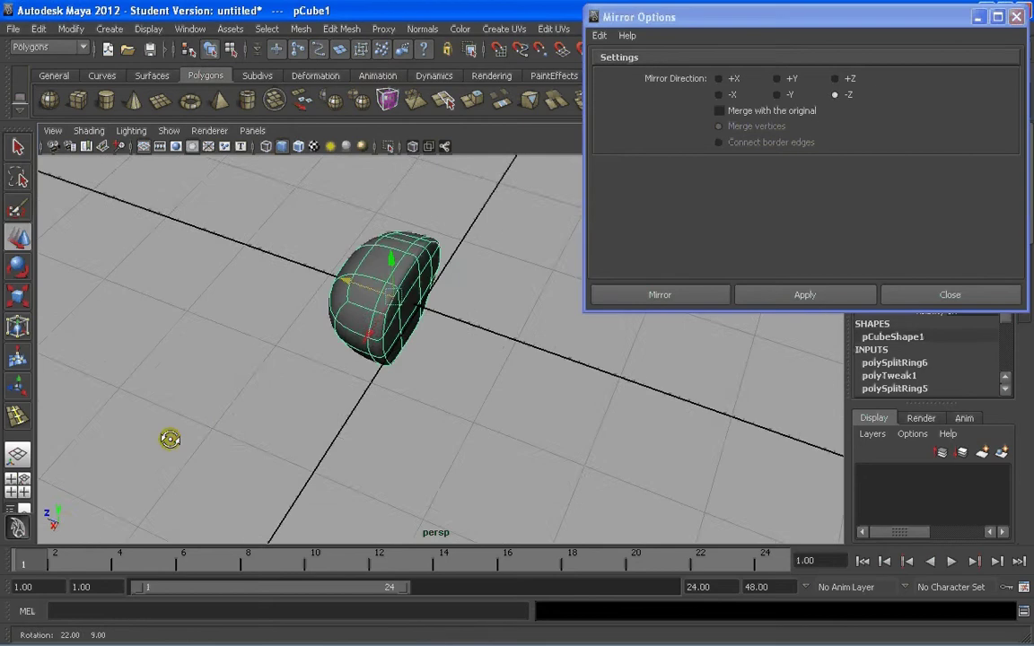
pyautogui.keyDown('alt'); pyautogui.moveTo(170, 438); pyautogui.dragTo(212, 407, button='middle'); pyautogui.keyUp('alt')
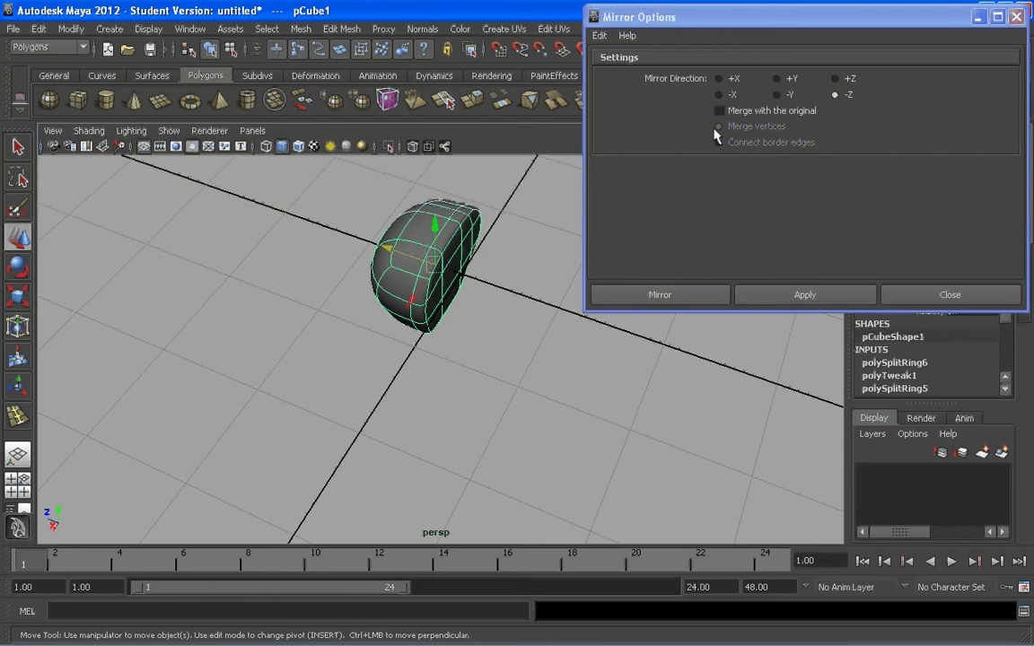
pyautogui.click(685, 296)
pyautogui.click(546, 374)
pyautogui.press('3')
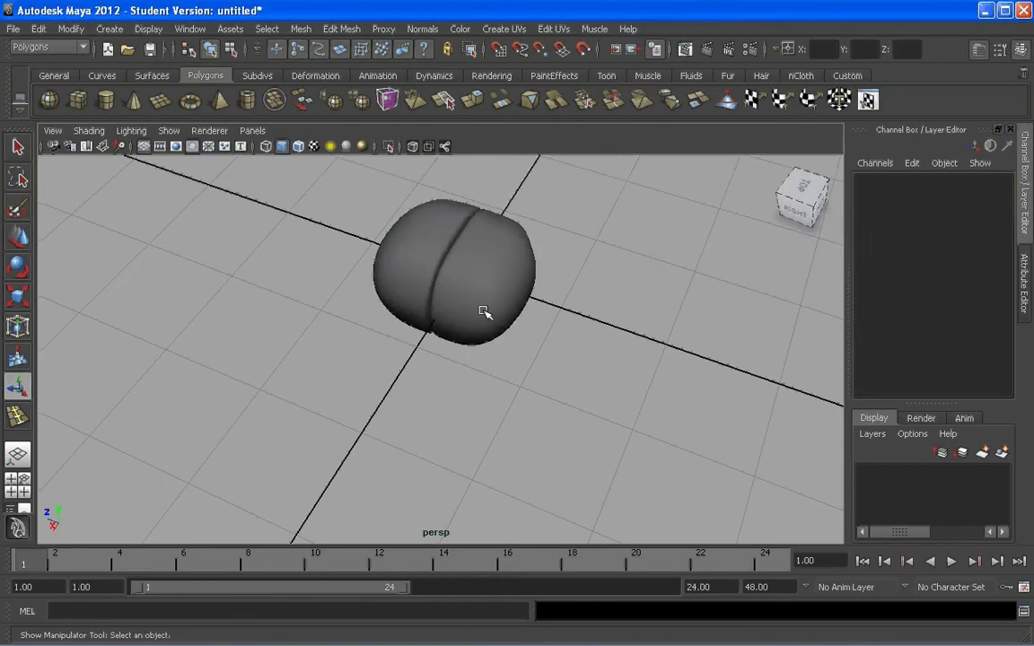
# Inspect the mirrored brain and show the Outliner beside the perspective view
pyautogui.keyDown('alt'); pyautogui.moveTo(482, 310); pyautogui.dragTo(522, 350); pyautogui.keyUp('alt')
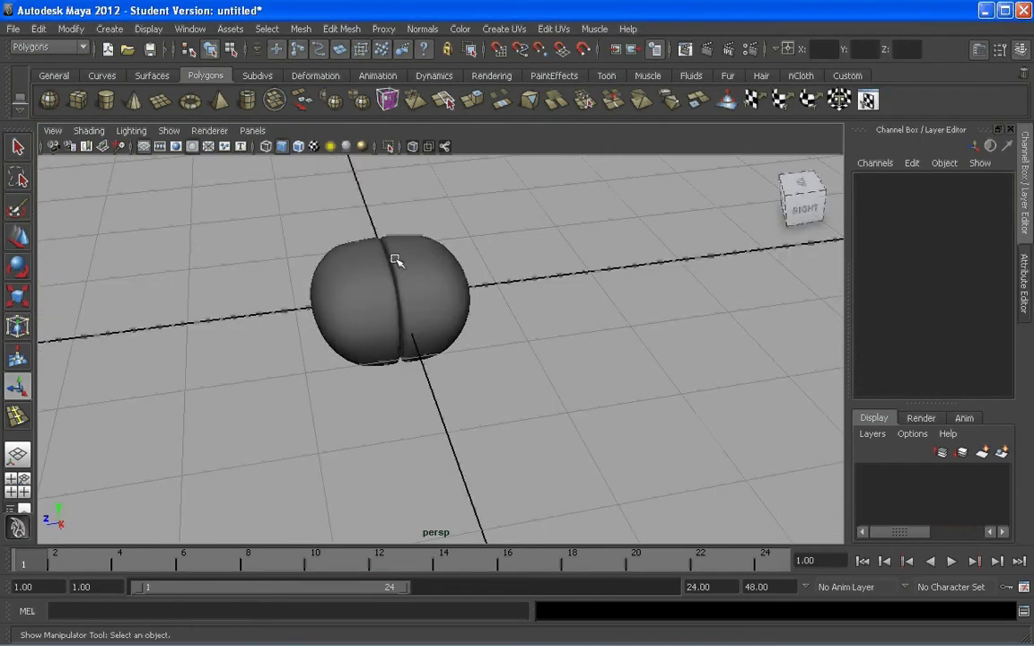
pyautogui.scroll(4, 395, 259)
pyautogui.keyDown('alt'); pyautogui.moveTo(289, 307); pyautogui.dragTo(318, 290); pyautogui.keyUp('alt')
pyautogui.keyDown('alt'); pyautogui.moveTo(318, 291); pyautogui.dragTo(416, 242, button='middle'); pyautogui.keyUp('alt')
pyautogui.scroll(-4, 417, 243)
pyautogui.keyDown('alt'); pyautogui.moveTo(403, 314); pyautogui.dragTo(57, 469); pyautogui.keyUp('alt')
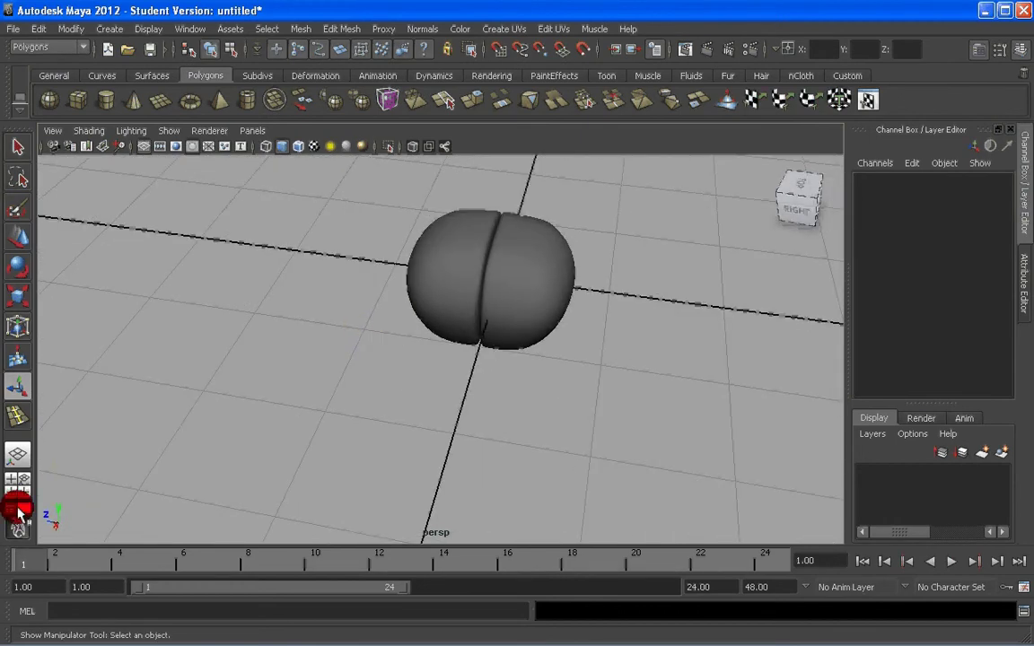
pyautogui.click(17, 505)
pyautogui.click(538, 287)
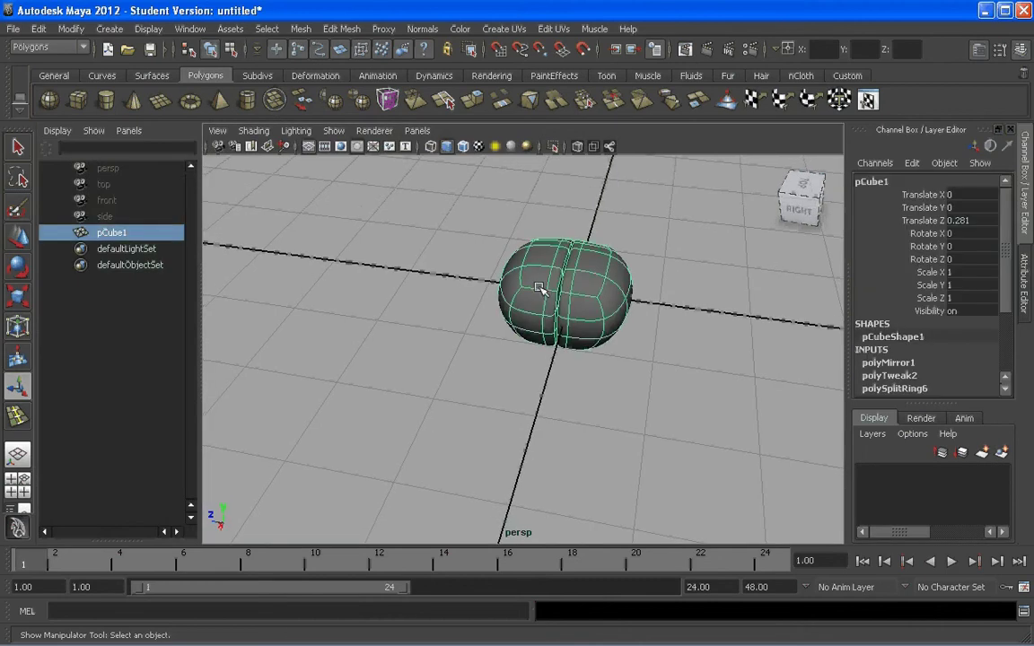
pyautogui.keyDown('alt'); pyautogui.moveTo(539, 287); pyautogui.dragTo(508, 314); pyautogui.keyUp('alt')
pyautogui.click(368, 261)
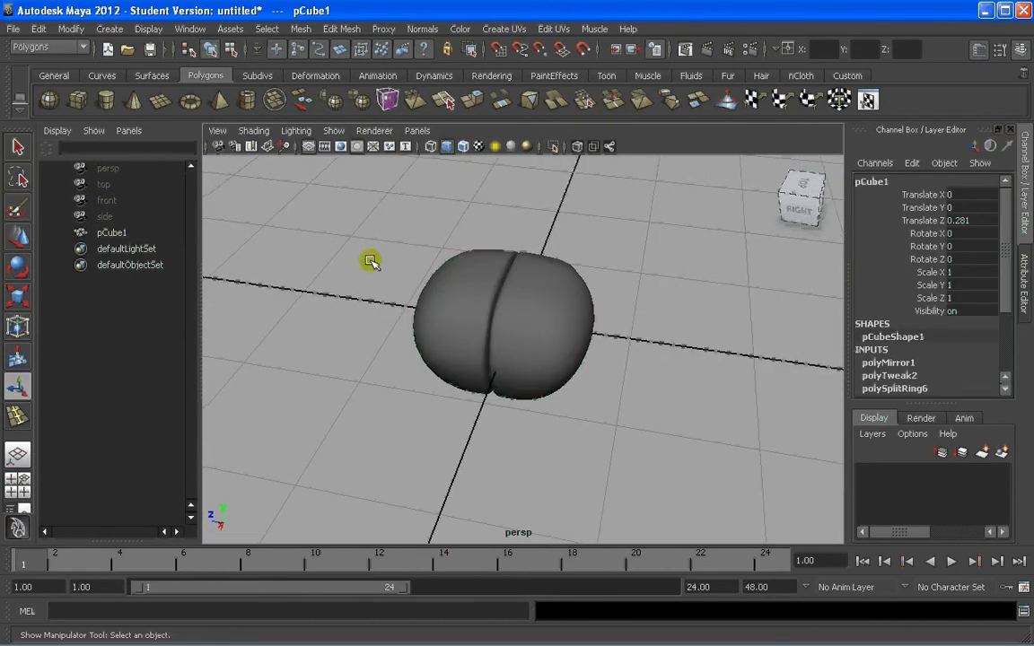
# Separate the mirrored mesh into two distinct objects and check that each half can be selected on its own
pyautogui.click(436, 292)
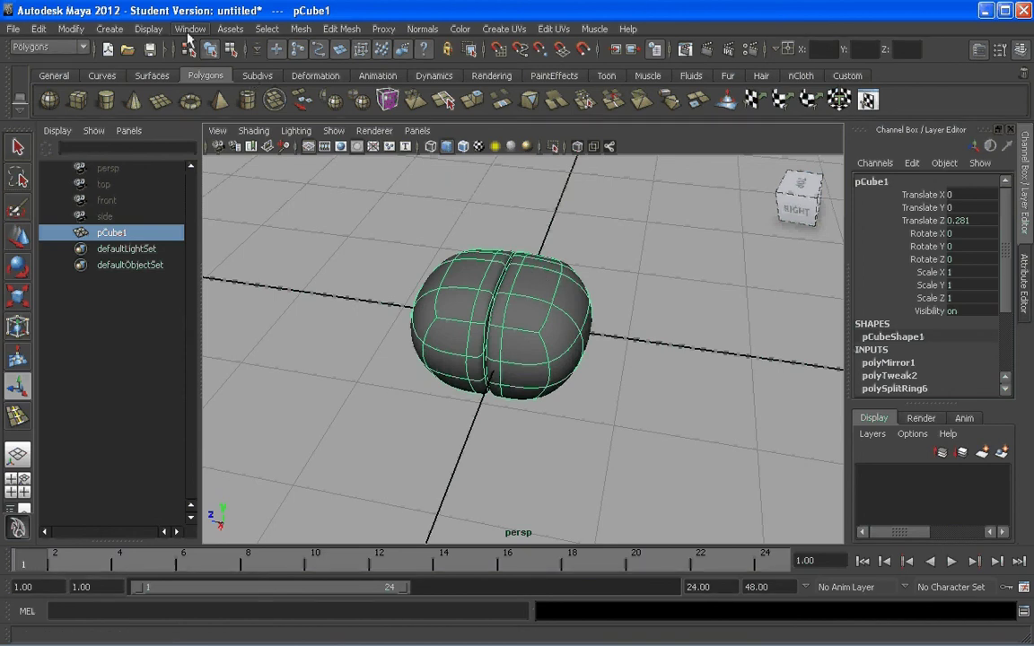
pyautogui.press('t')
pyautogui.click(303, 29)
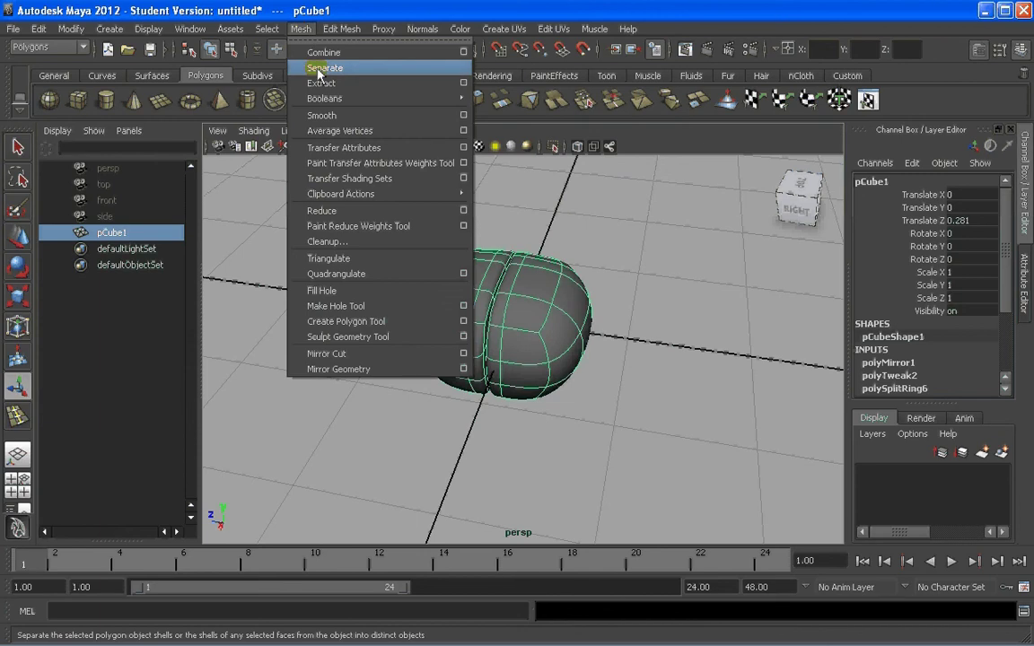
pyautogui.click(318, 68)
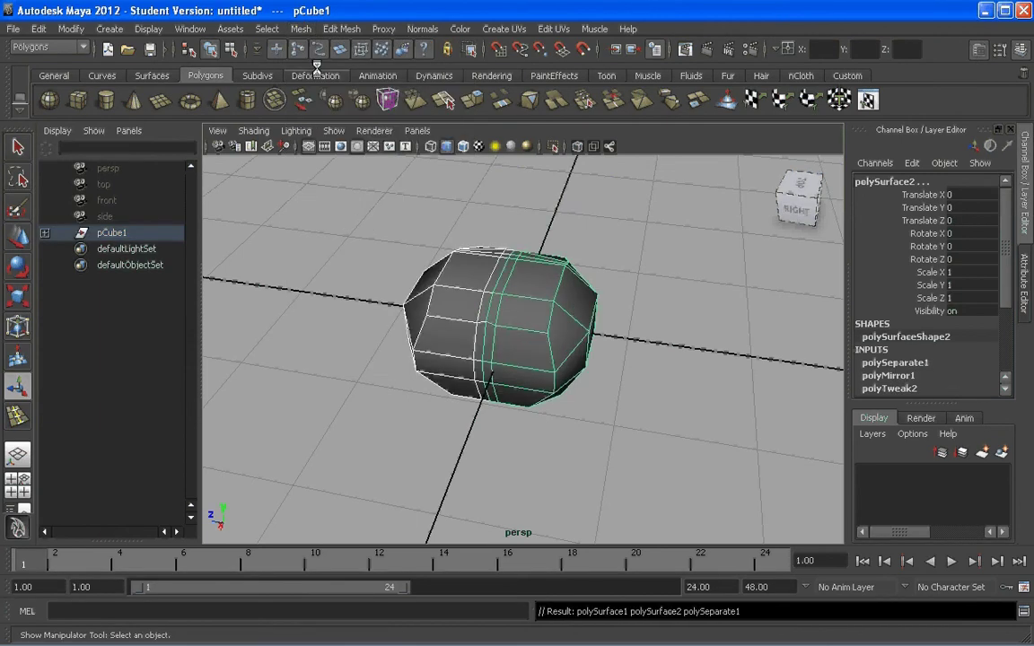
pyautogui.click(341, 244)
pyautogui.keyDown('alt'); pyautogui.moveTo(522, 296); pyautogui.dragTo(445, 300); pyautogui.keyUp('alt')
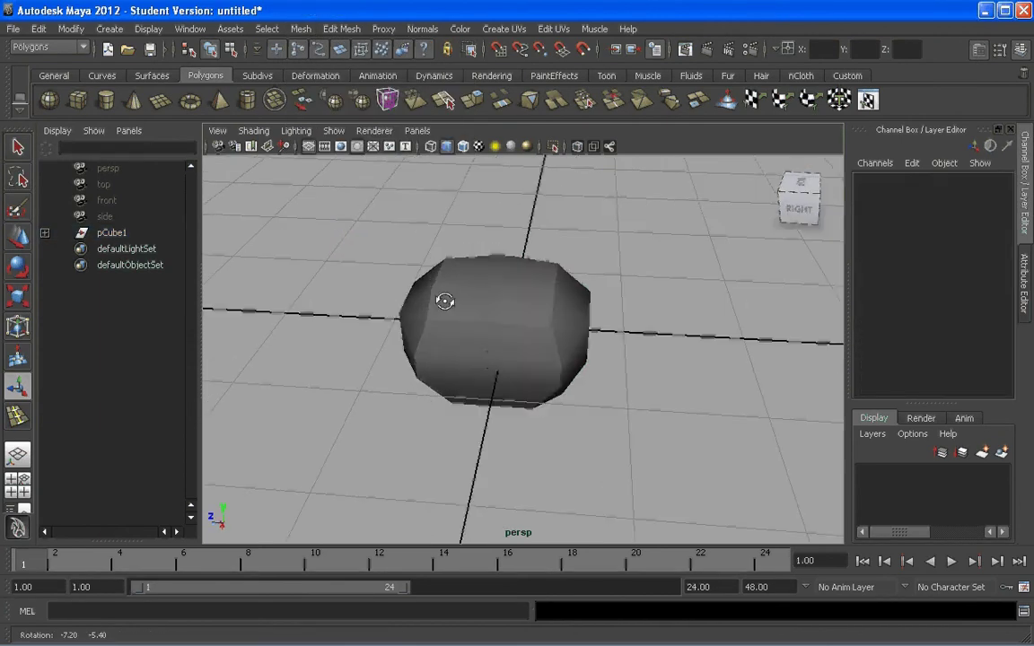
pyautogui.click(451, 325)
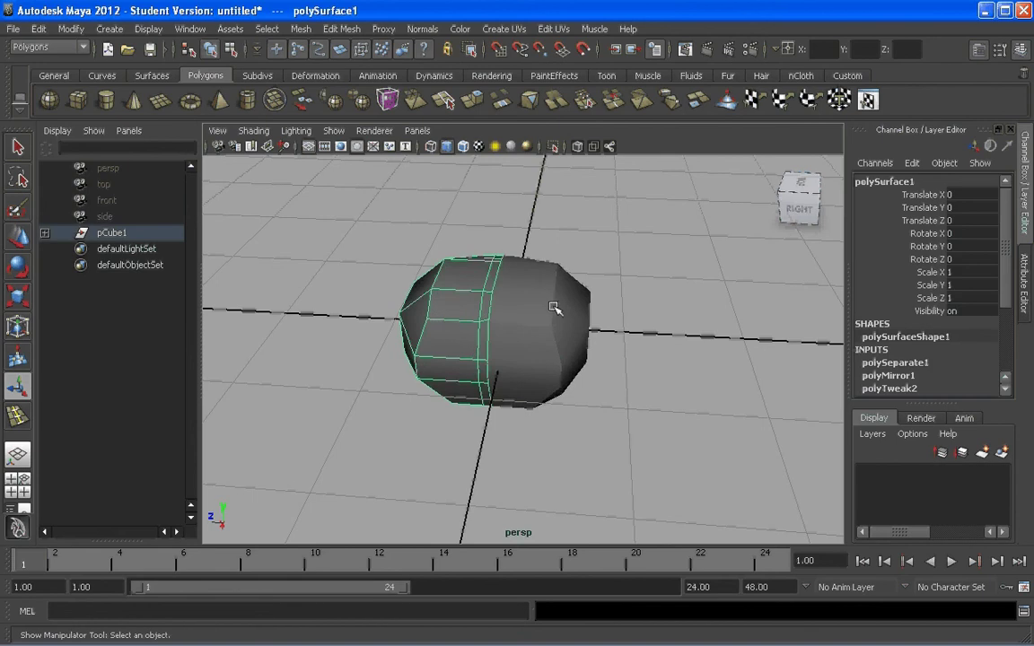
pyautogui.keyDown('shift'); pyautogui.click(547, 280); pyautogui.keyUp('shift')
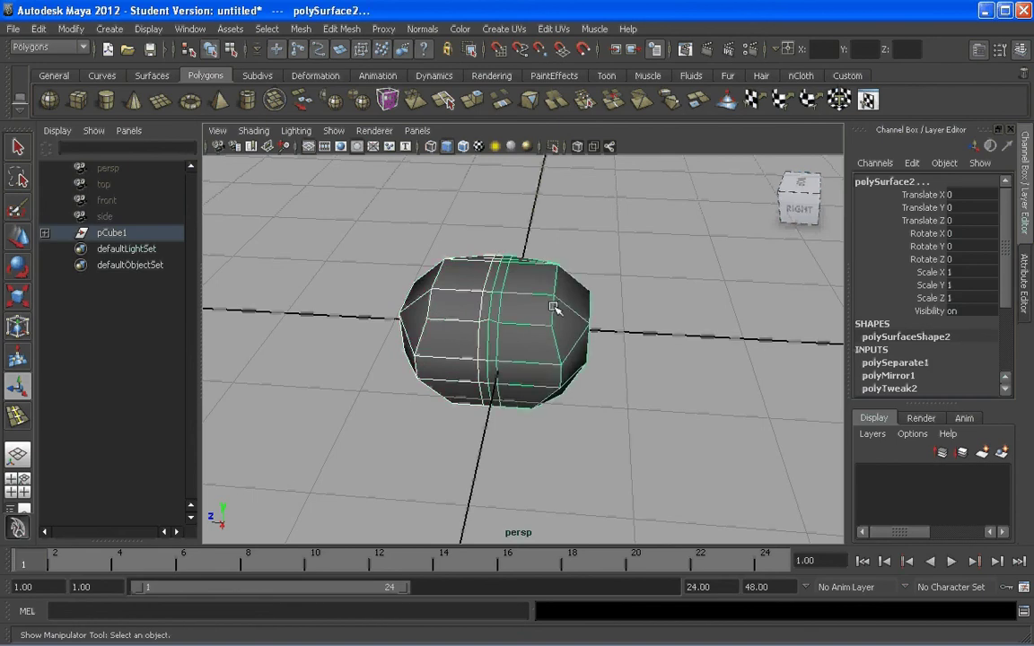
pyautogui.click(638, 353)
# Turn on the smooth mesh preview for each of the two separated brain halves
pyautogui.click(445, 306)
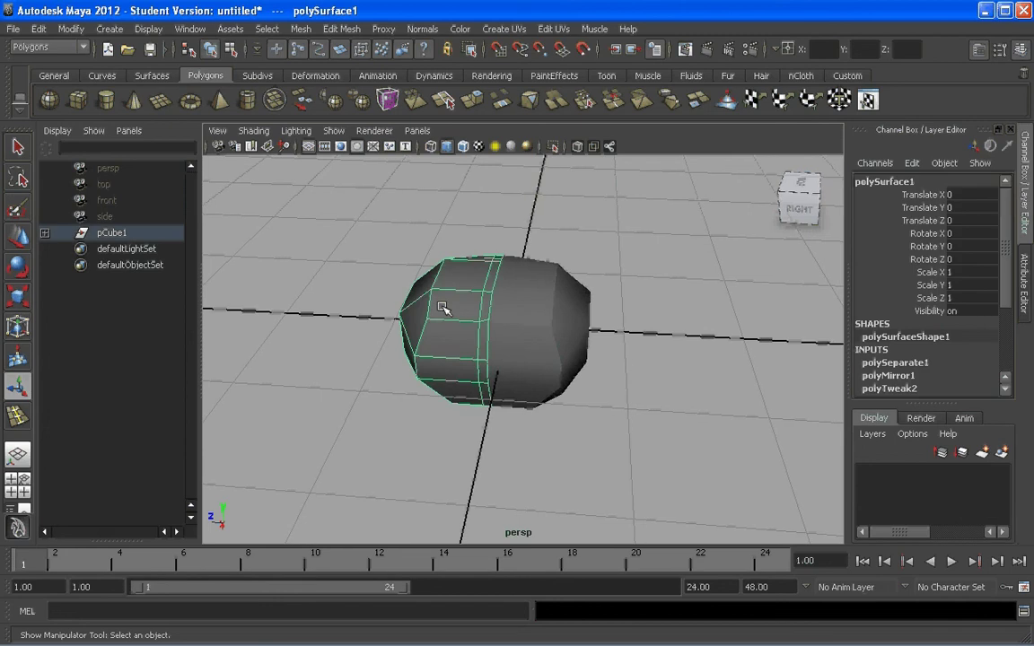
pyautogui.press('3')
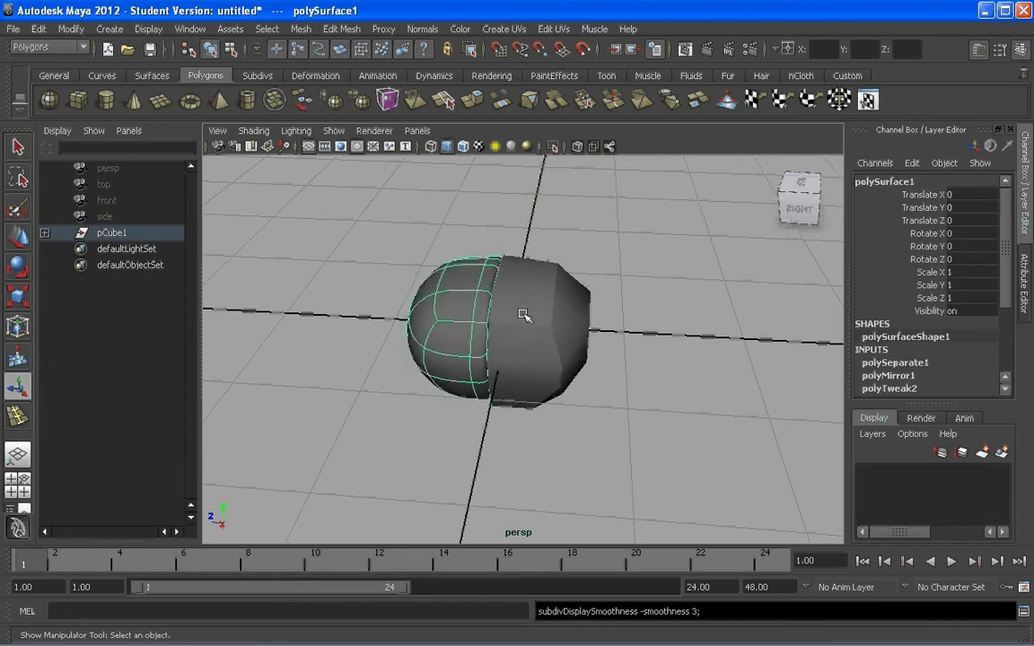
pyautogui.click(554, 329)
pyautogui.press('3')
pyautogui.click(655, 365)
pyautogui.keyDown('alt'); pyautogui.moveTo(459, 350); pyautogui.dragTo(473, 295); pyautogui.keyUp('alt')
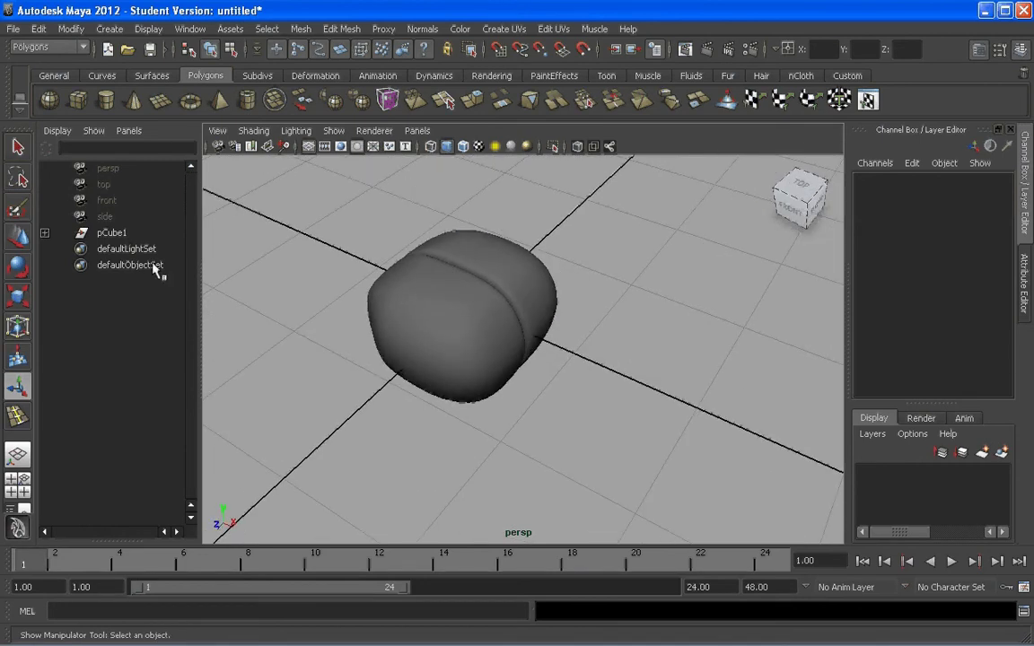
# Expand the pCube1 group in the Outliner and hide its polySurface2 half
pyautogui.click(44, 233)
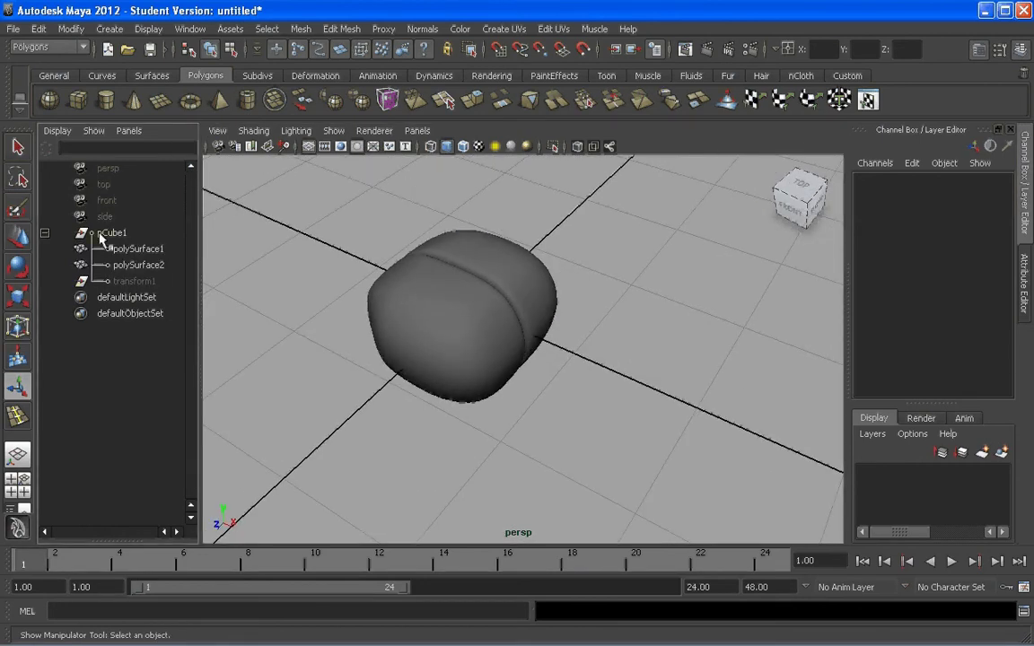
pyautogui.click(135, 249)
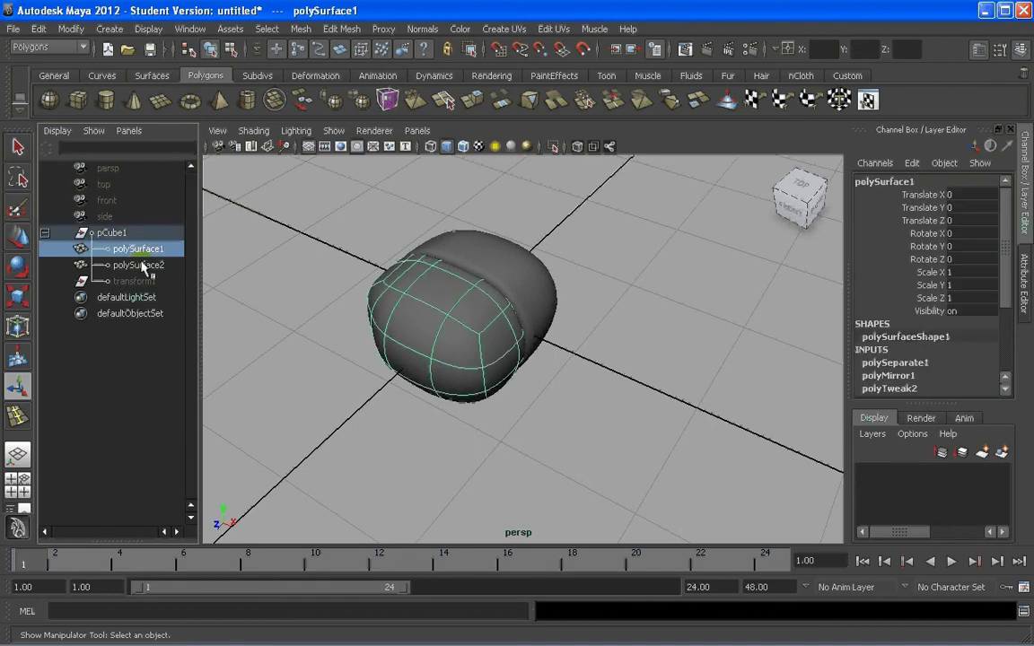
pyautogui.click(137, 264)
pyautogui.click(135, 250)
pyautogui.click(134, 265)
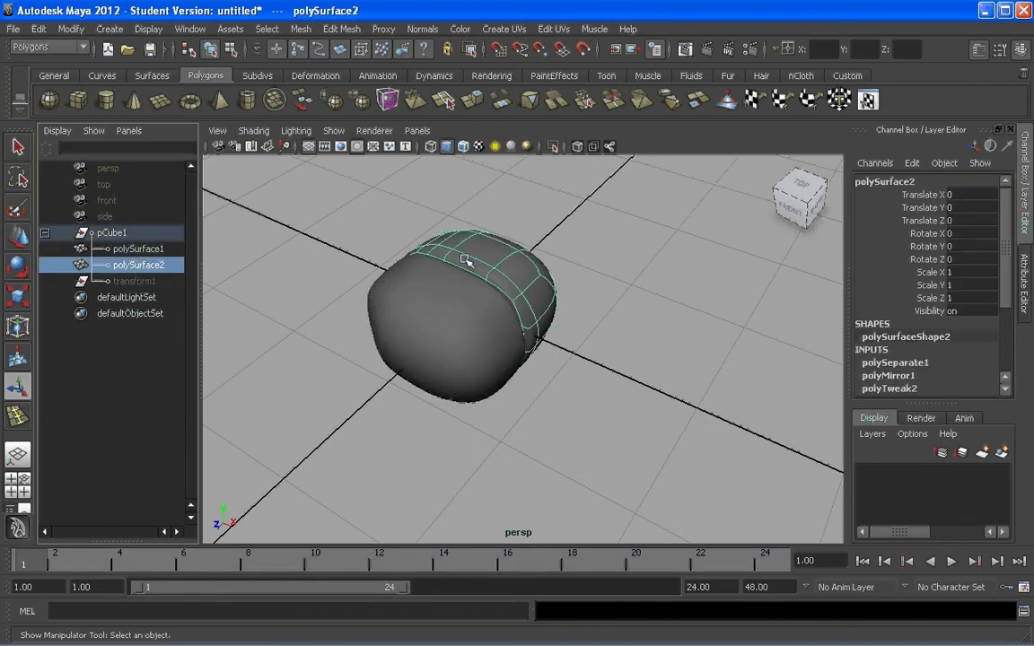
pyautogui.hotkey('ctrl', 'h')
pyautogui.scroll(2, 563, 295)
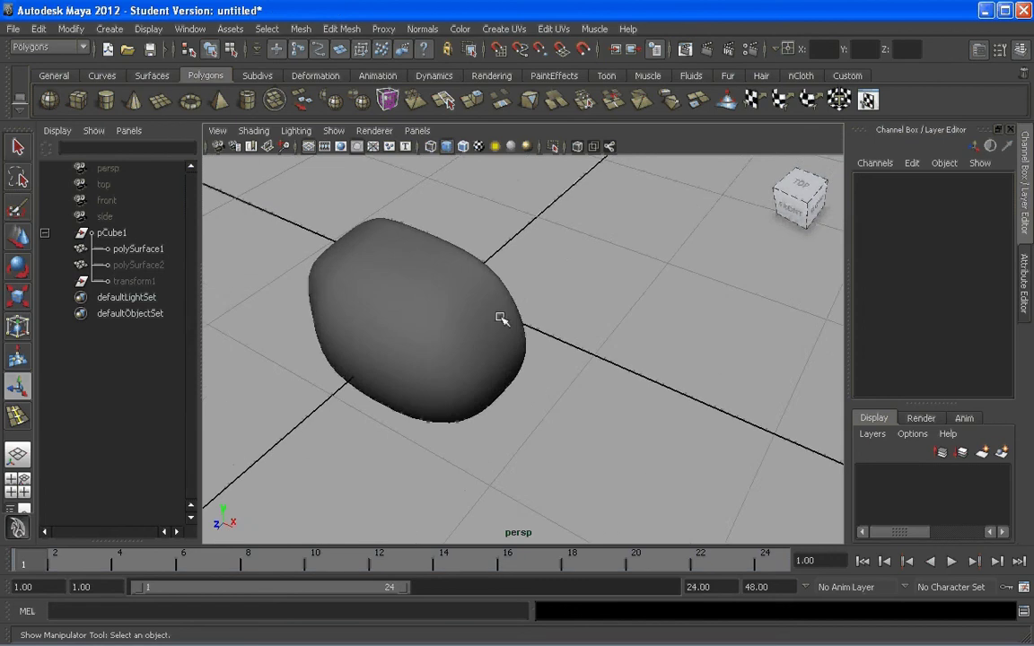
pyautogui.keyDown('alt'); pyautogui.moveTo(500, 319); pyautogui.dragTo(456, 294); pyautogui.keyUp('alt')
# Select the visible brain half and compare its shape with the brain-1 reference image
pyautogui.click(513, 307)
pyautogui.scroll(-5, 512, 306)
pyautogui.hotkey('alt', 'Tab')
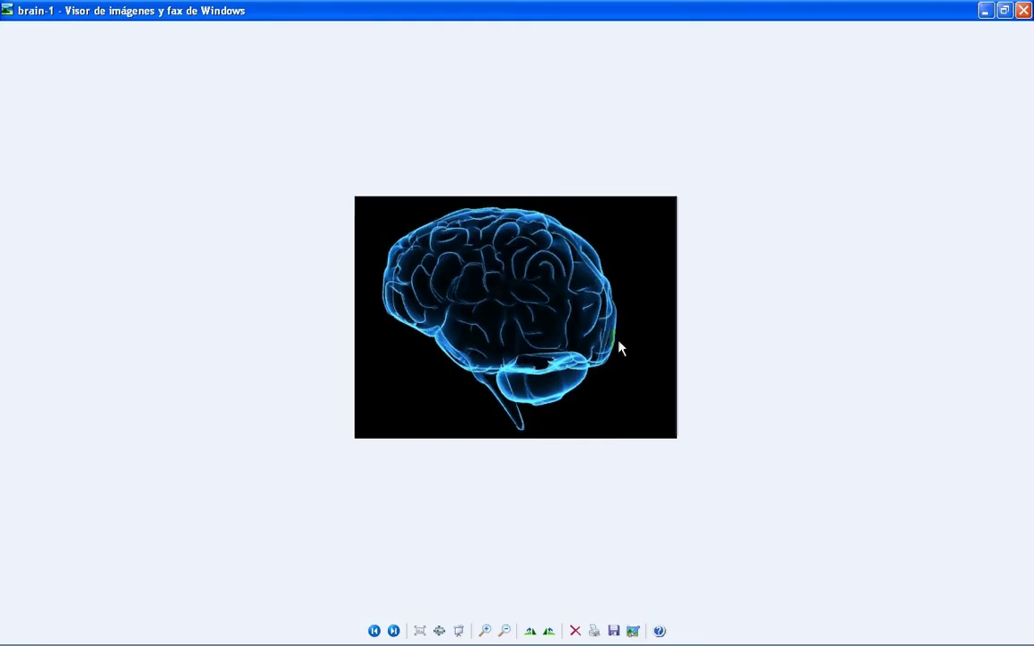
pyautogui.hotkey('alt', 'Tab')
pyautogui.keyDown('alt'); pyautogui.moveTo(621, 344); pyautogui.dragTo(505, 291); pyautogui.keyUp('alt')
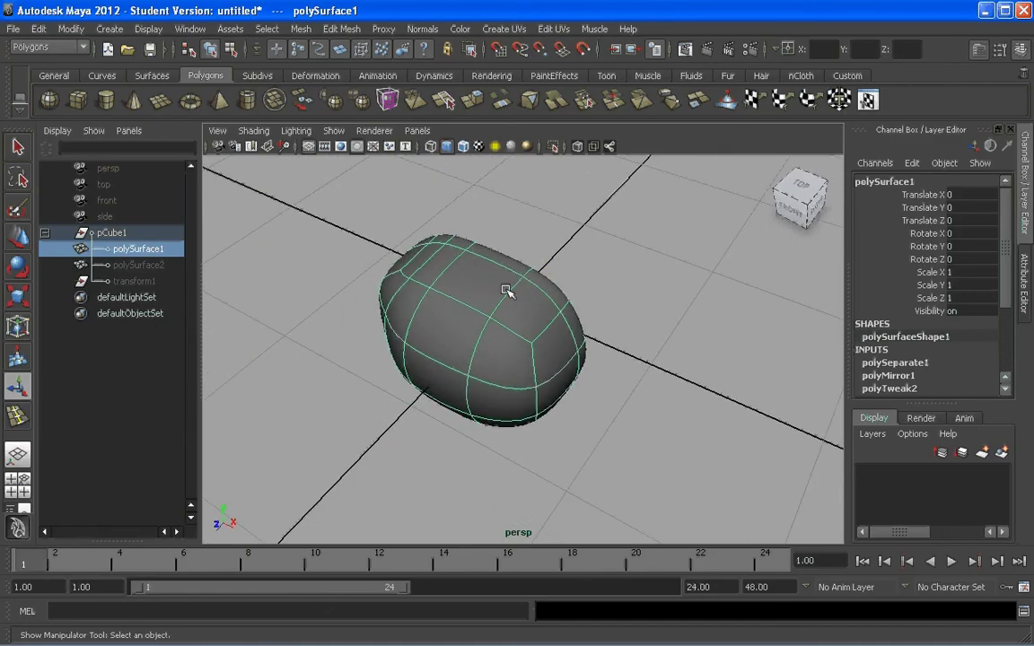